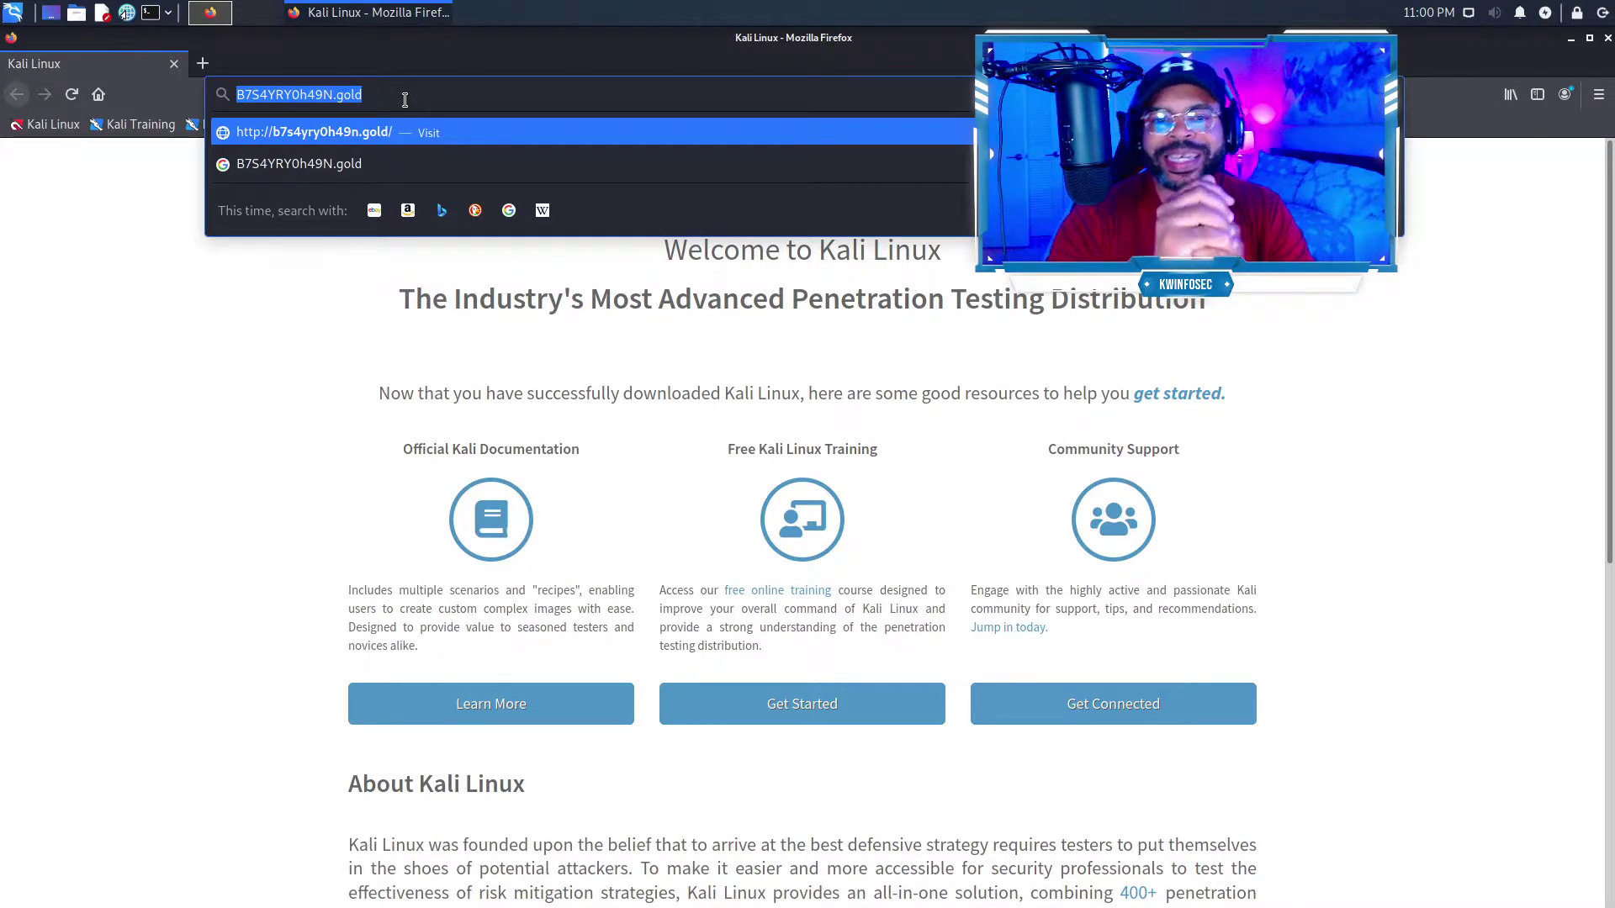
Step: Visit B7S4YRY0h49N.gold, view the adult photo-exchange page it redirects to, then quit Firefox
{"action": "key", "text": "End"}
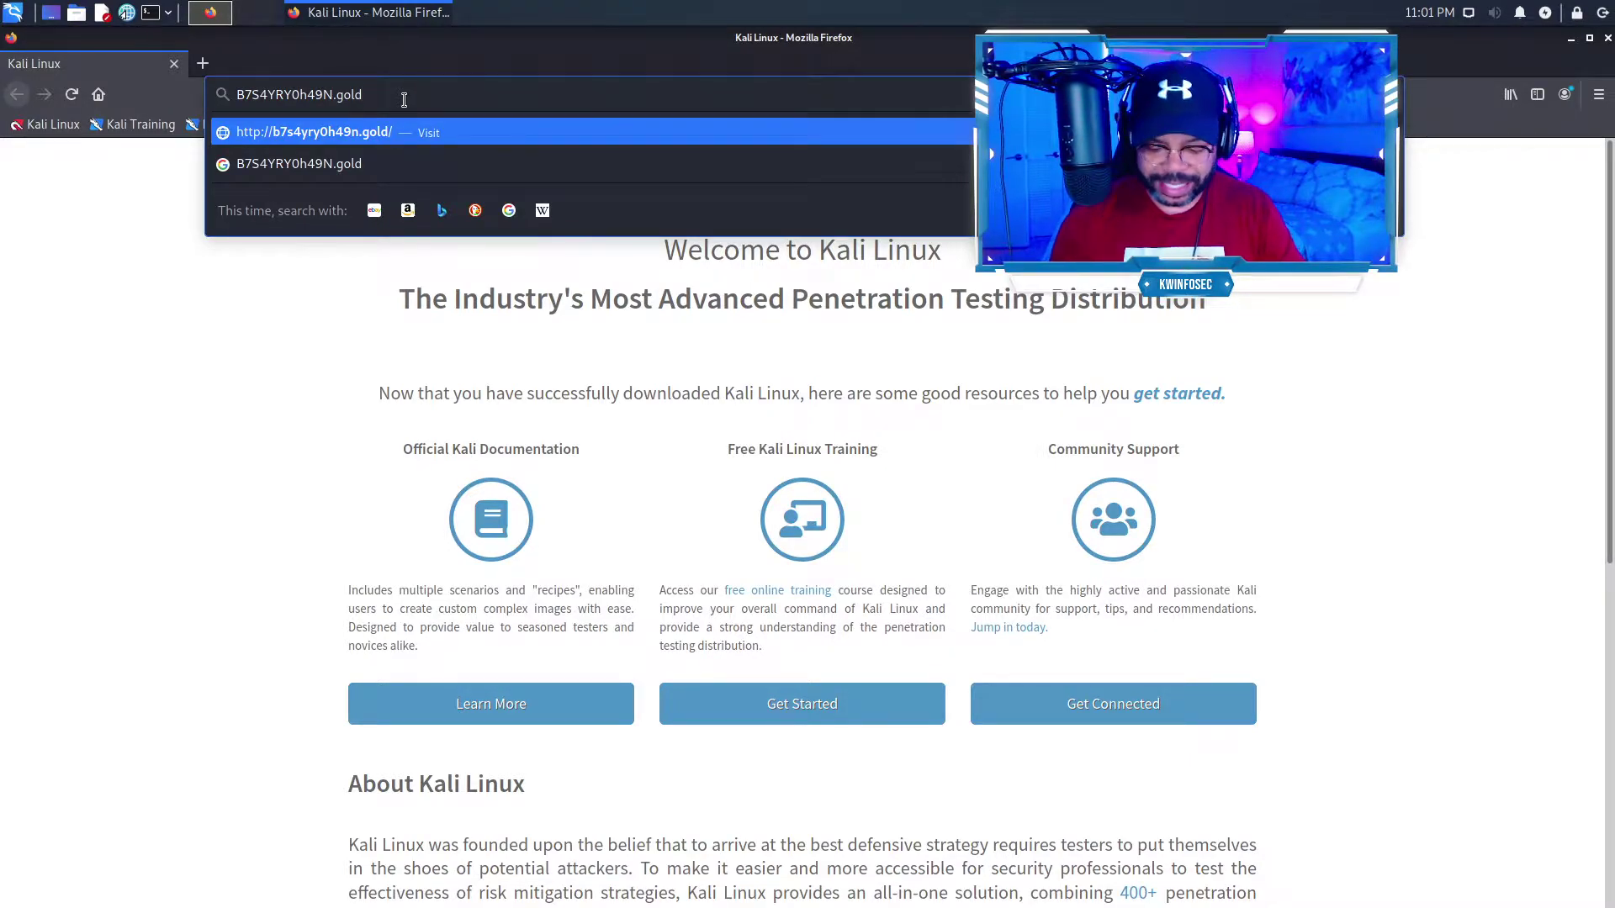
{"action": "key", "text": "Return"}
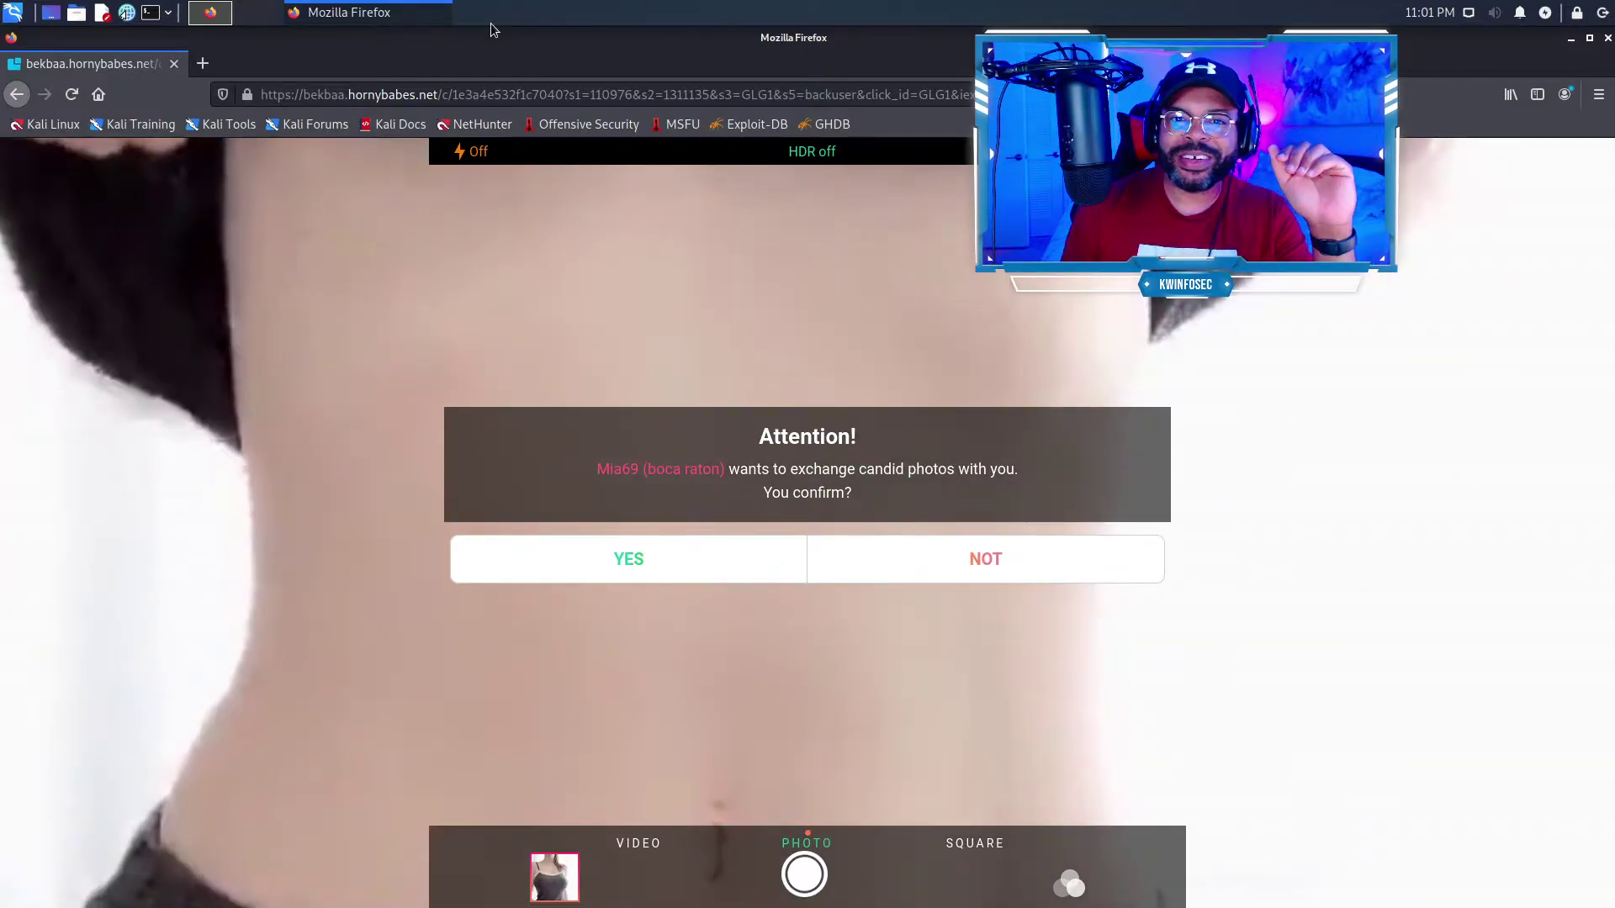
{"action": "key", "text": "ctrl+q"}
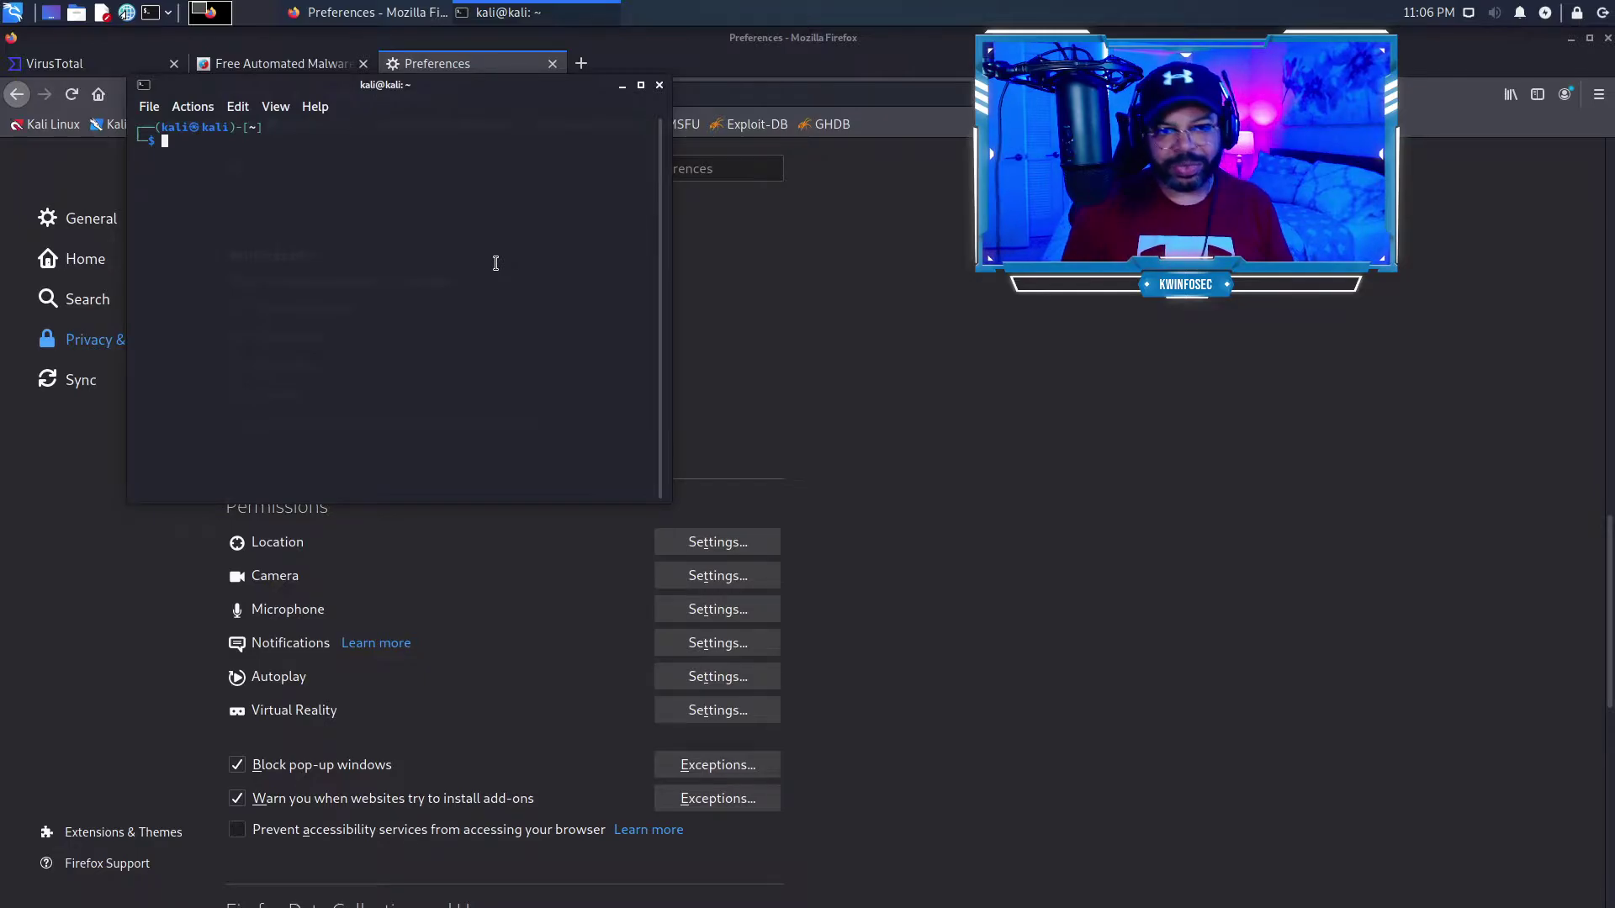
{"action": "type", "text": "curl "}
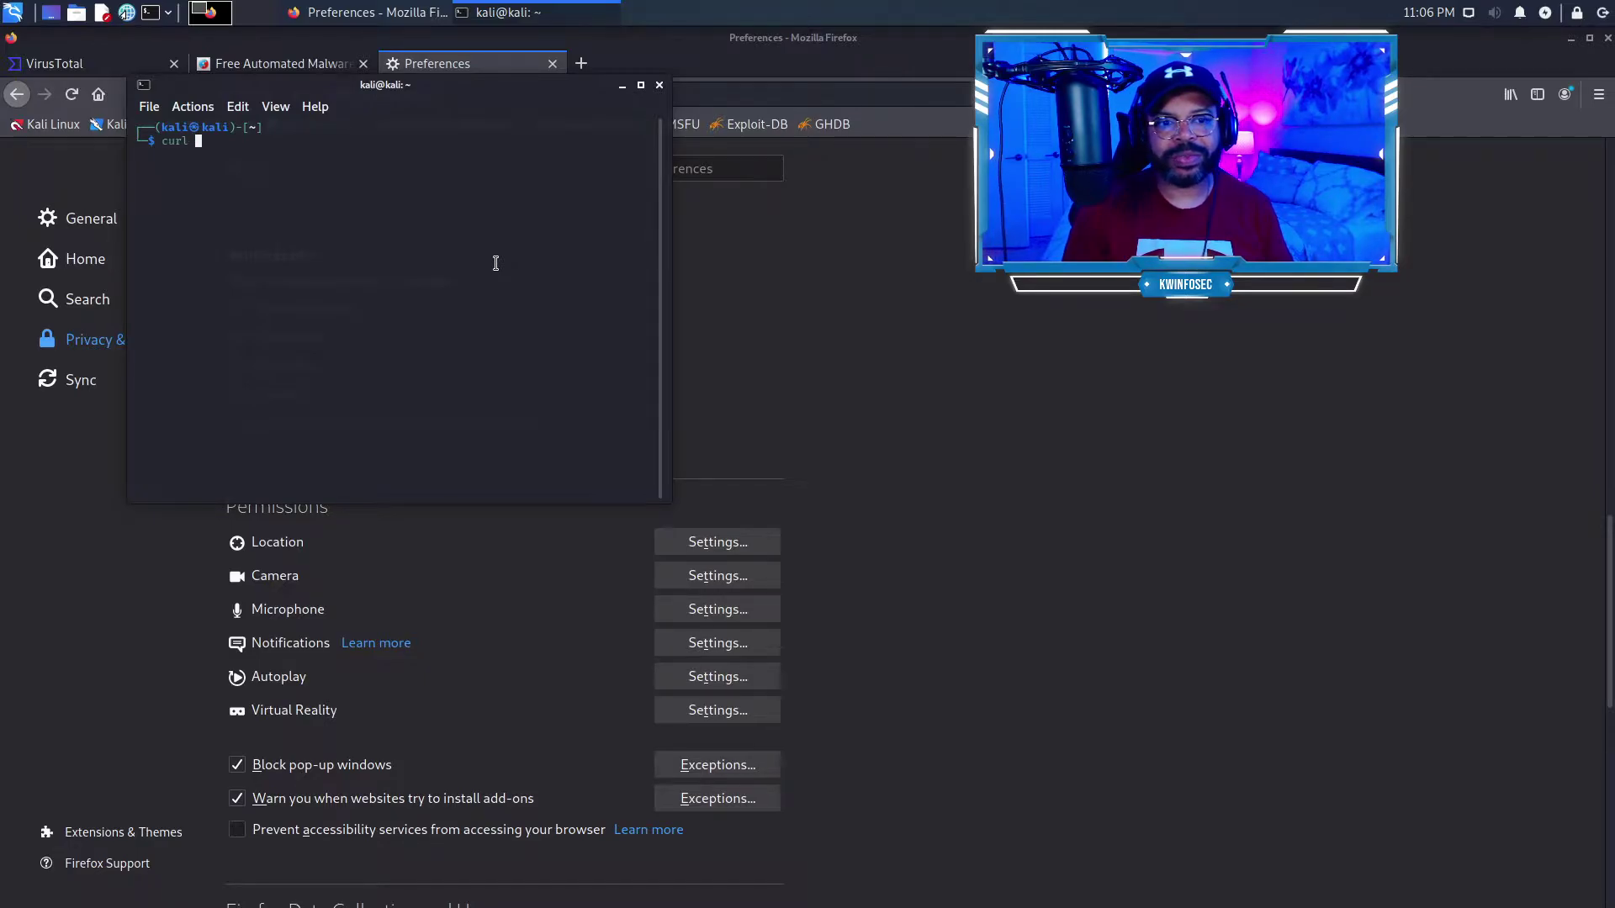
{"action": "type", "text": "ld"}
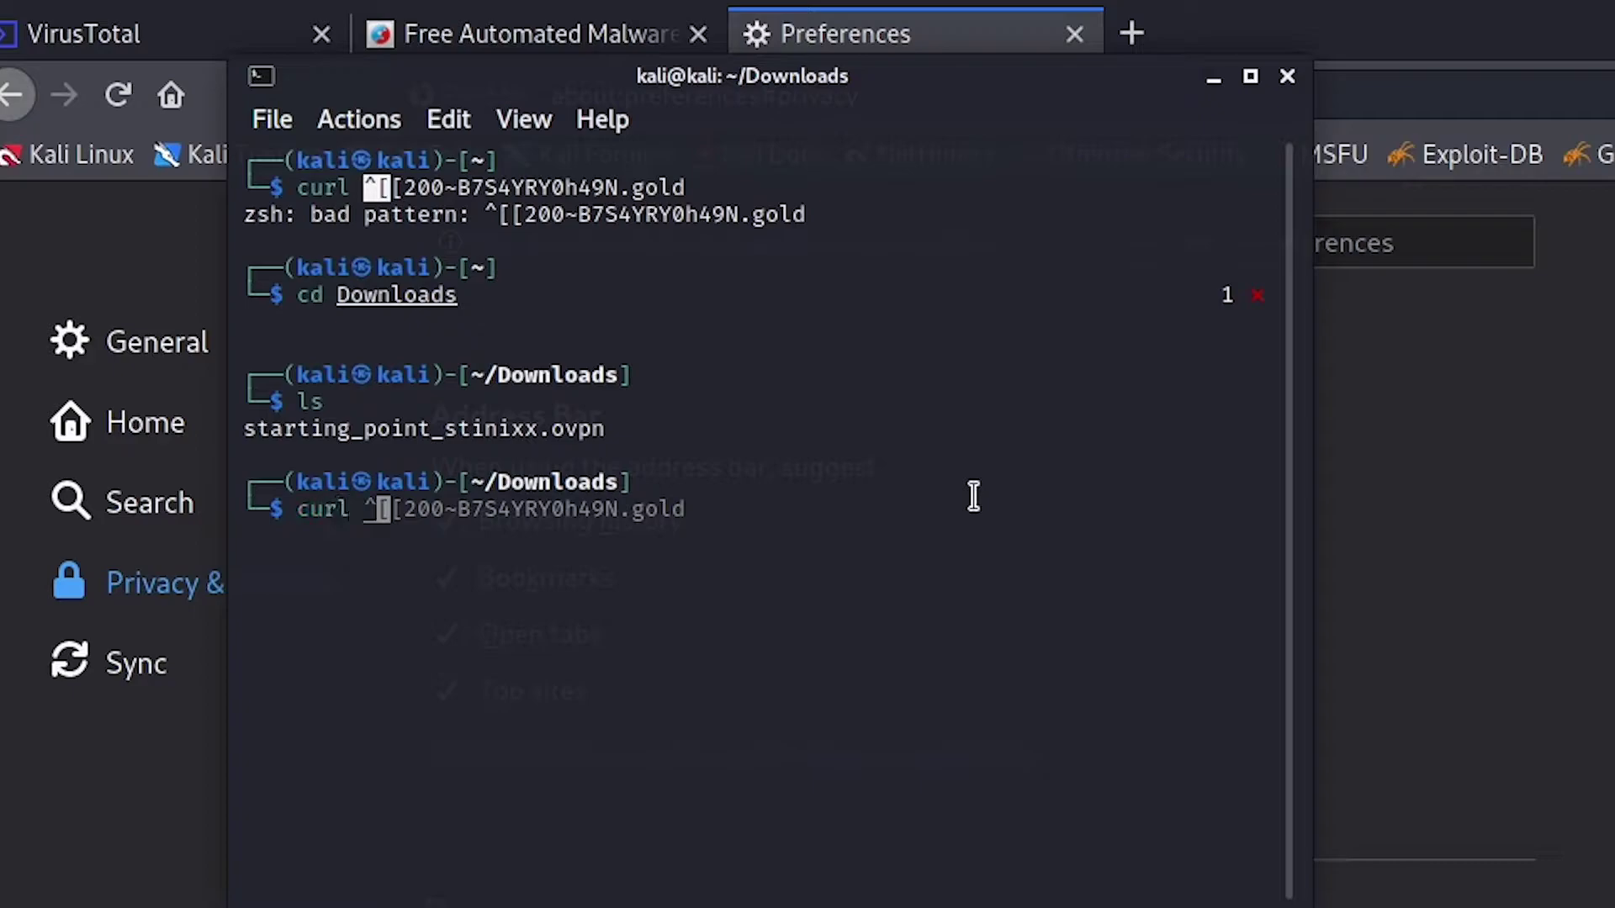
Step: Fix the pasted domain and save its curl response as website.txt
{"action": "key", "text": "Return"}
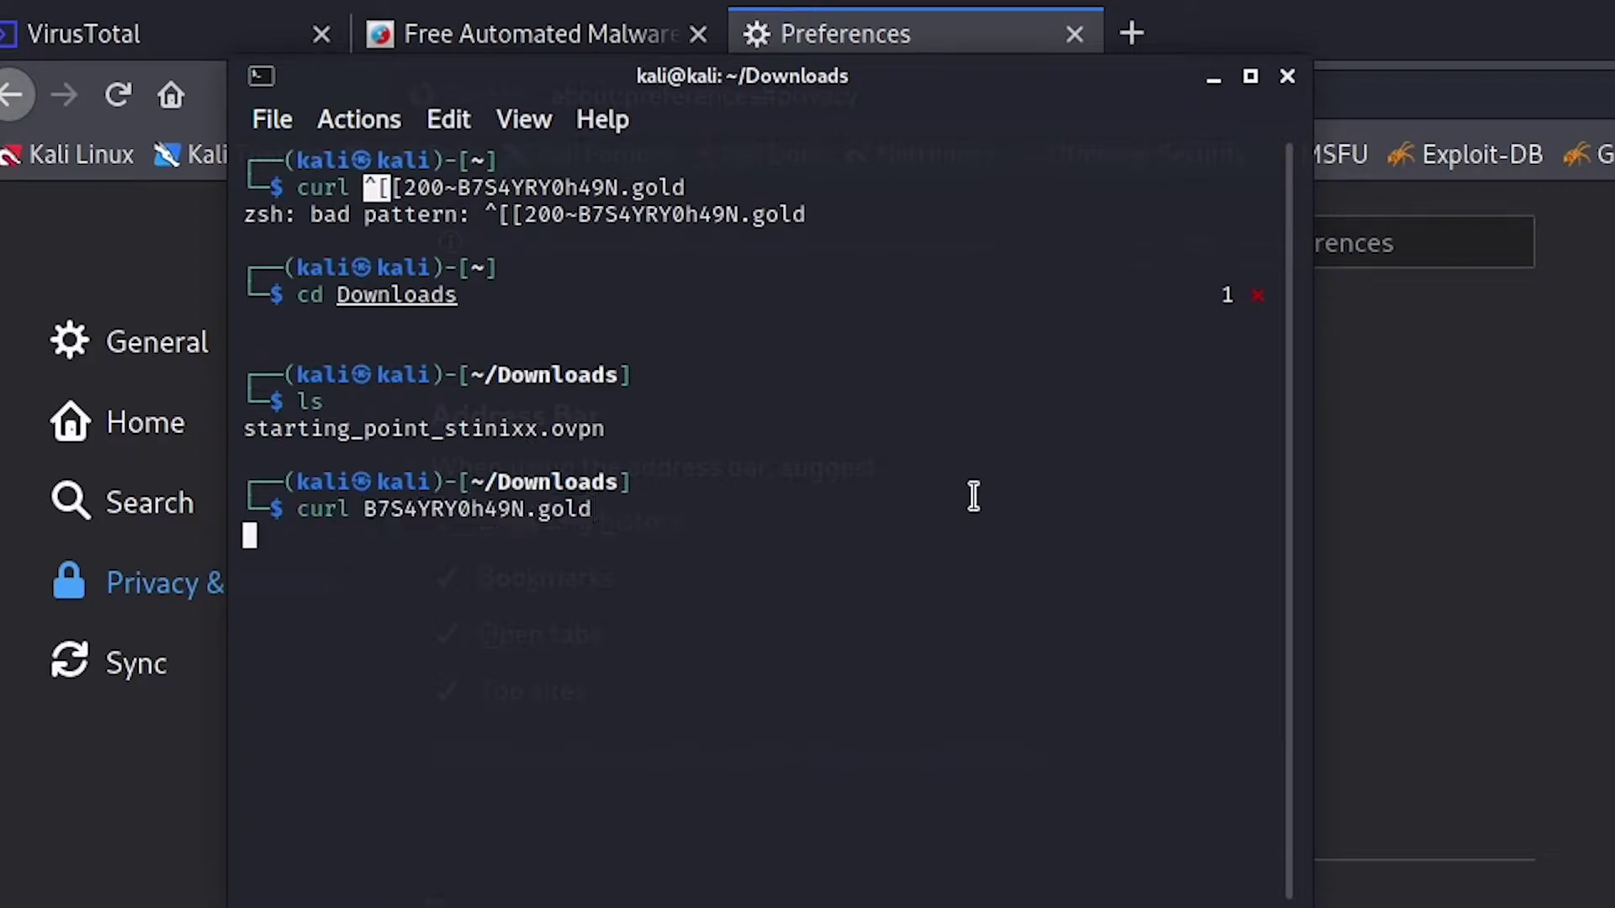
{"action": "key", "text": "BackSpace"}
{"action": "type", "text": "> "}
{"action": "type", "text": "website.txt"}
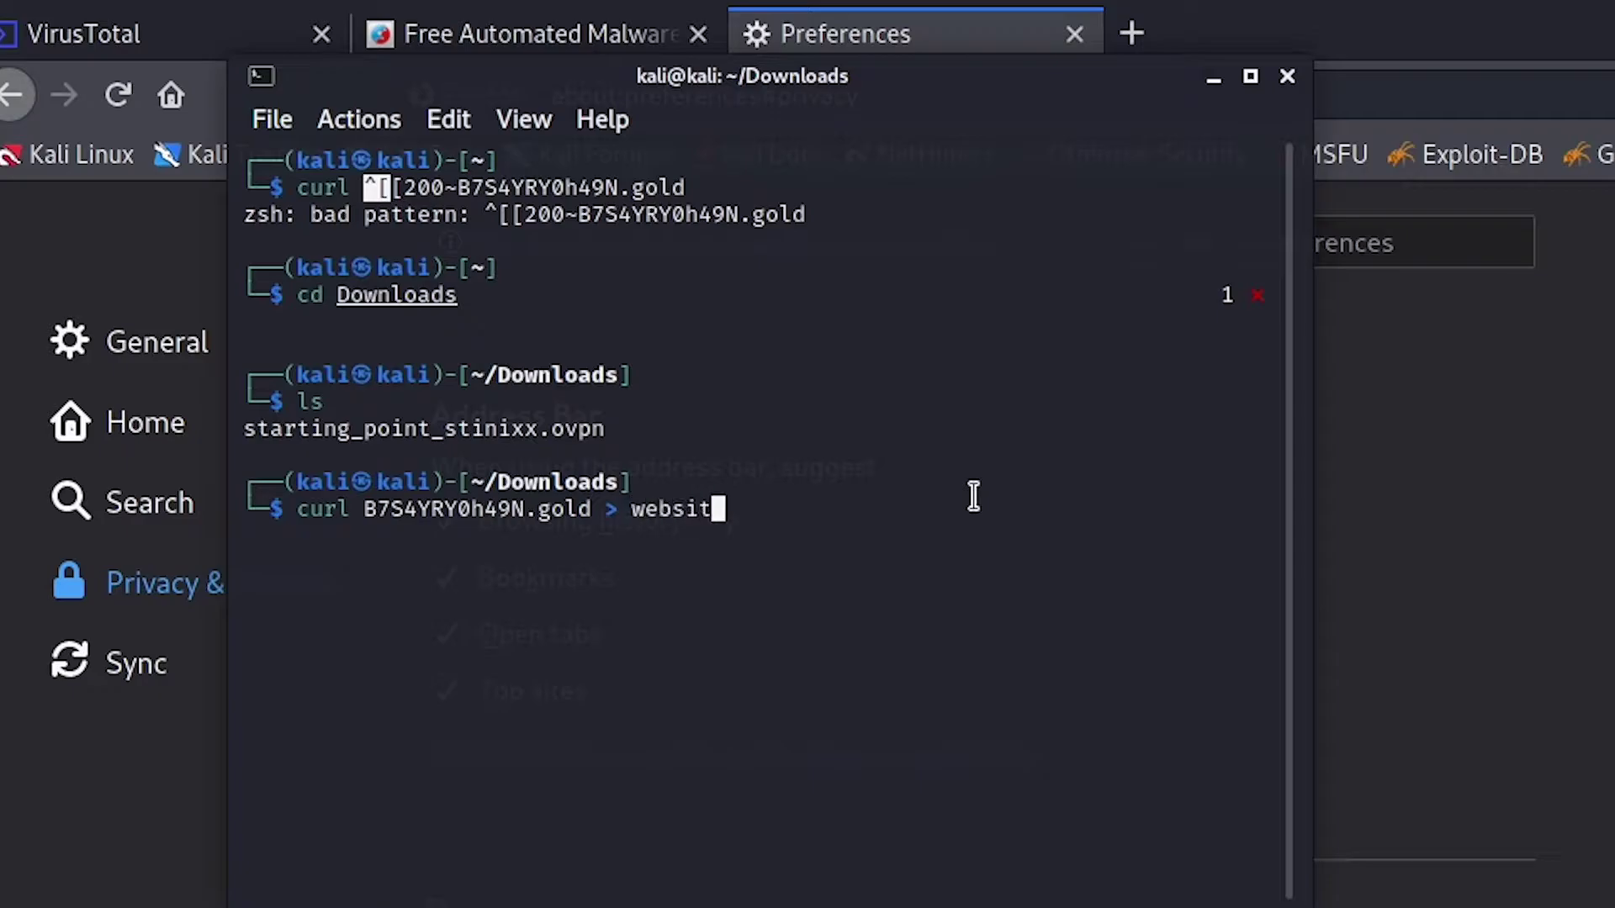
{"action": "key", "text": "Return"}
{"action": "type", "text": "ls"}
Step: List the Downloads folder and open website.txt in Mousepad
{"action": "key", "text": "Return"}
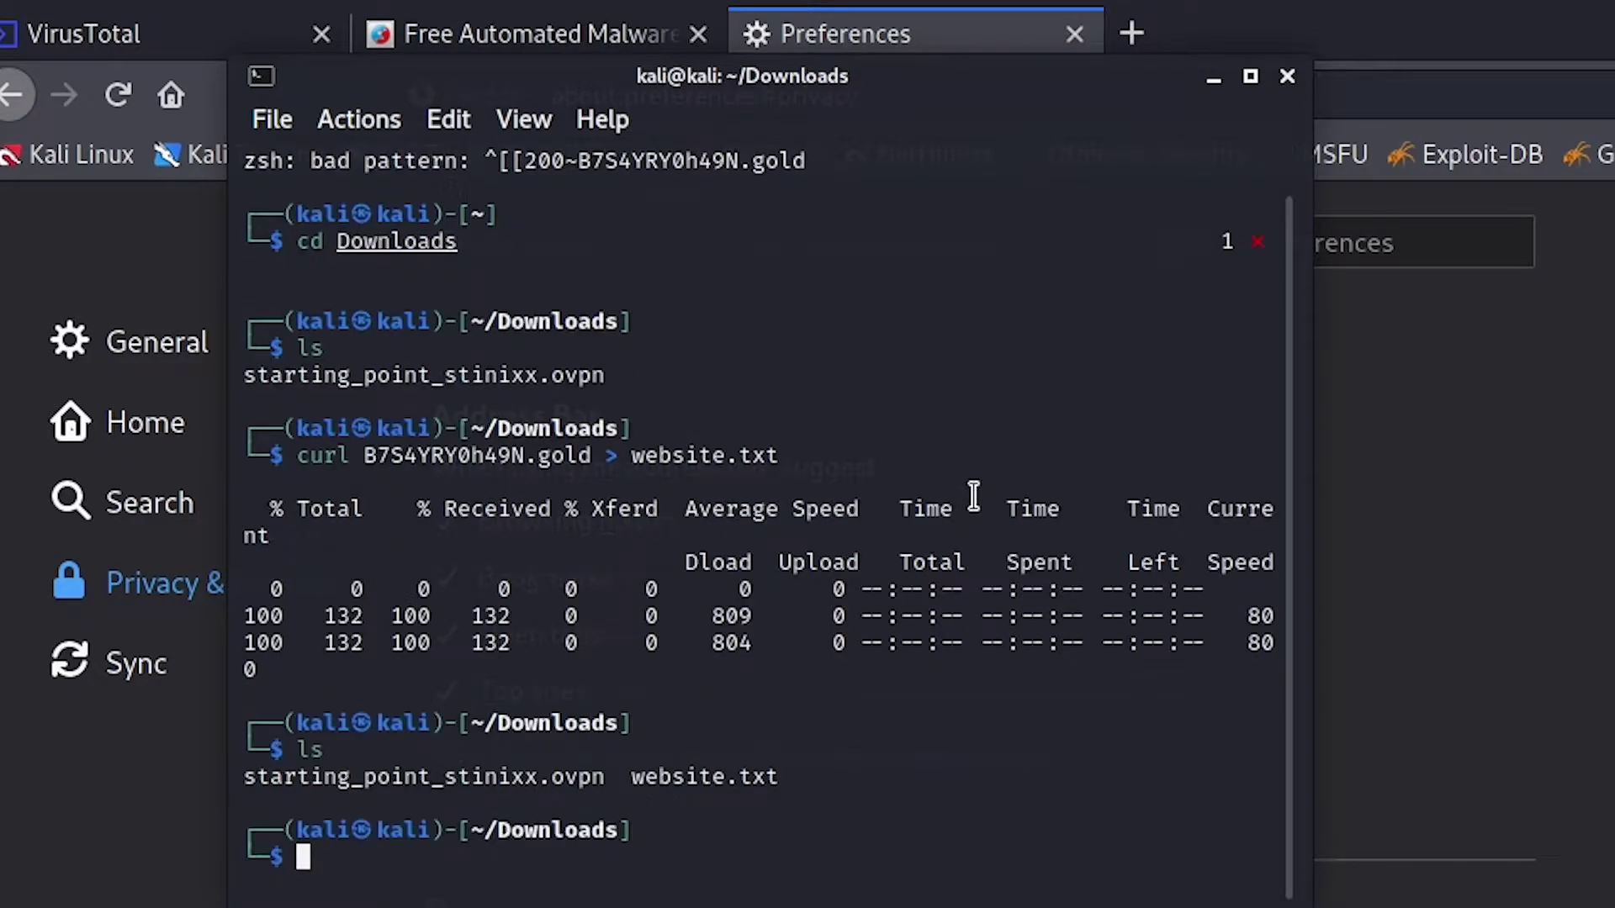
{"action": "key", "text": "Up"}
{"action": "key", "text": "Down"}
{"action": "type", "text": "m"}
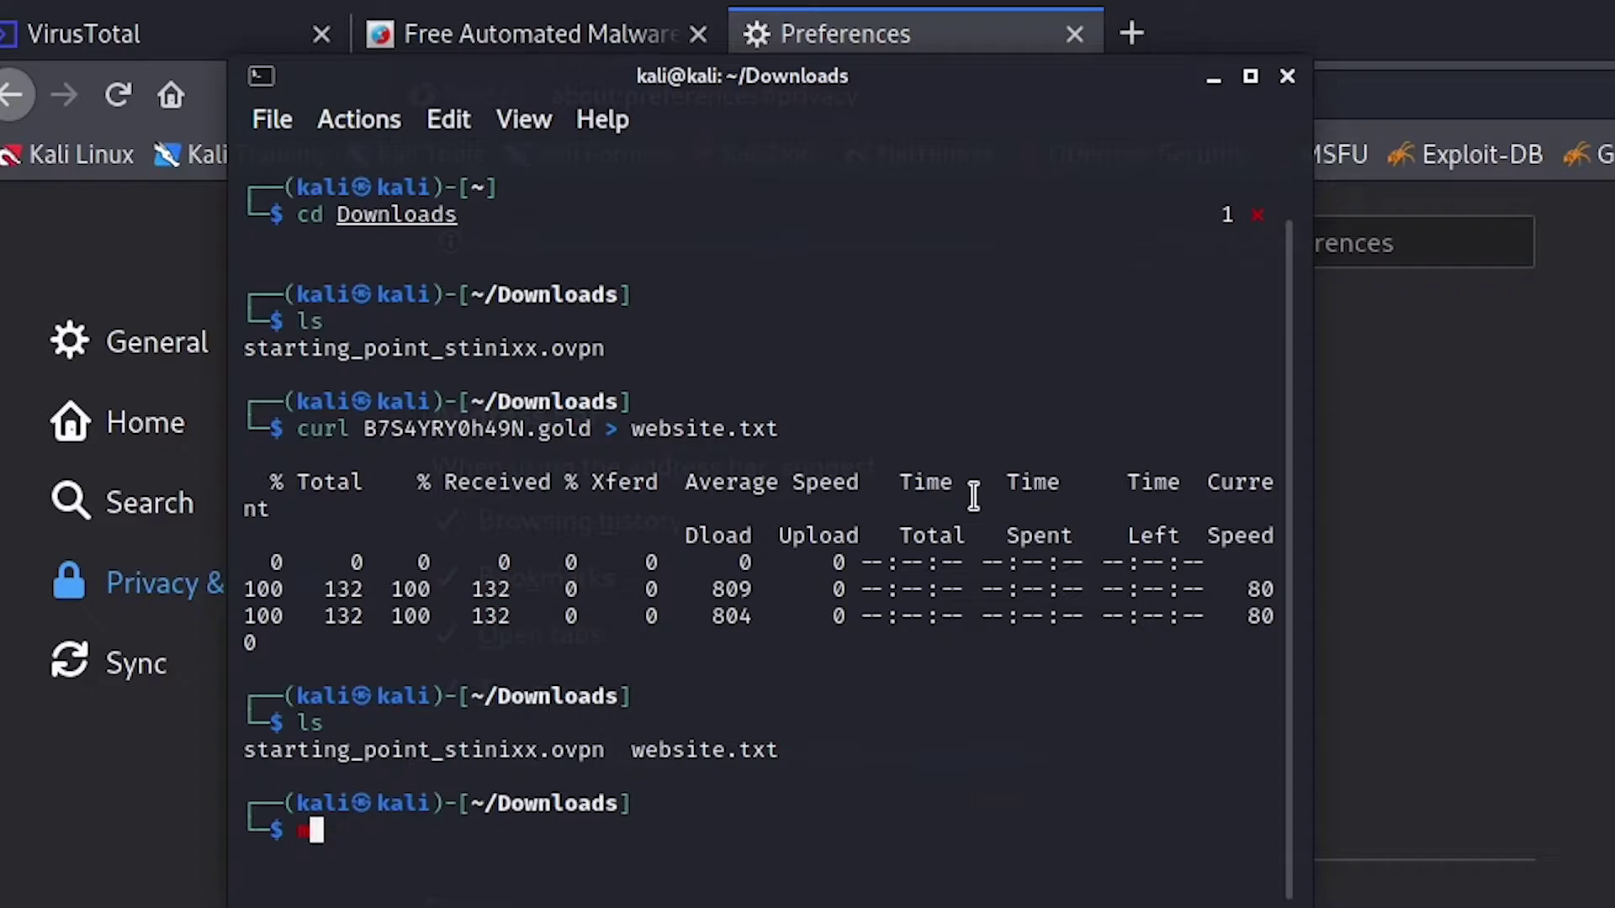
{"action": "type", "text": "ousepad we"}
{"action": "key", "text": "Tab"}
{"action": "key", "text": "Return"}
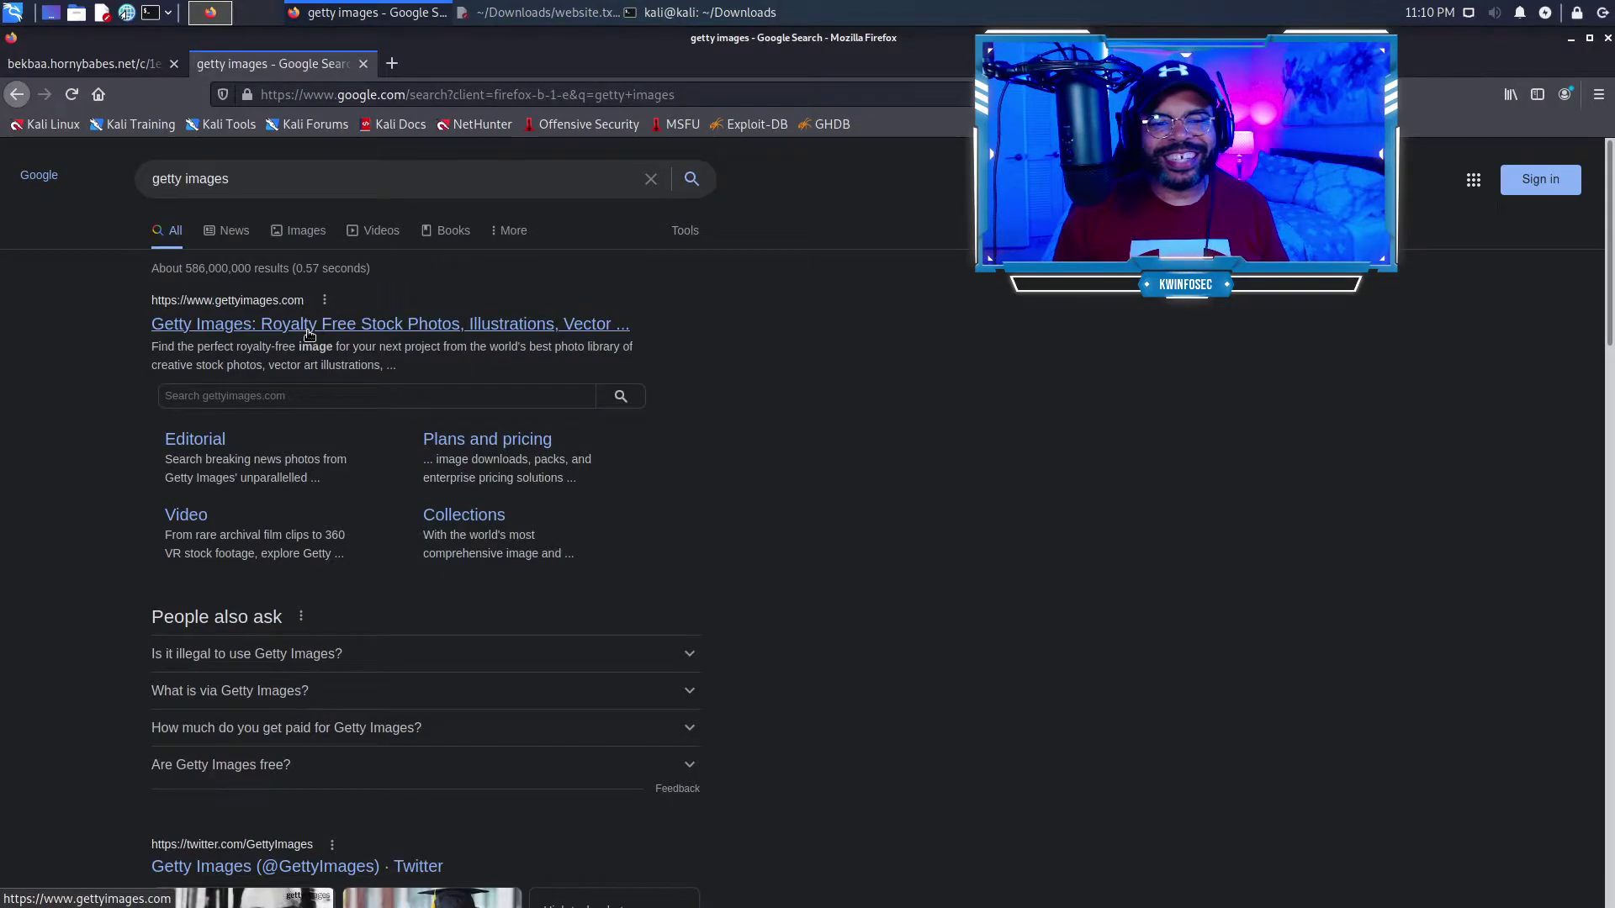
Step: Open the Getty Images result, then load the pasted bekbaa.hornybabes.net redirect URL in a new tab
{"action": "left_click", "coordinate": [307, 326]}
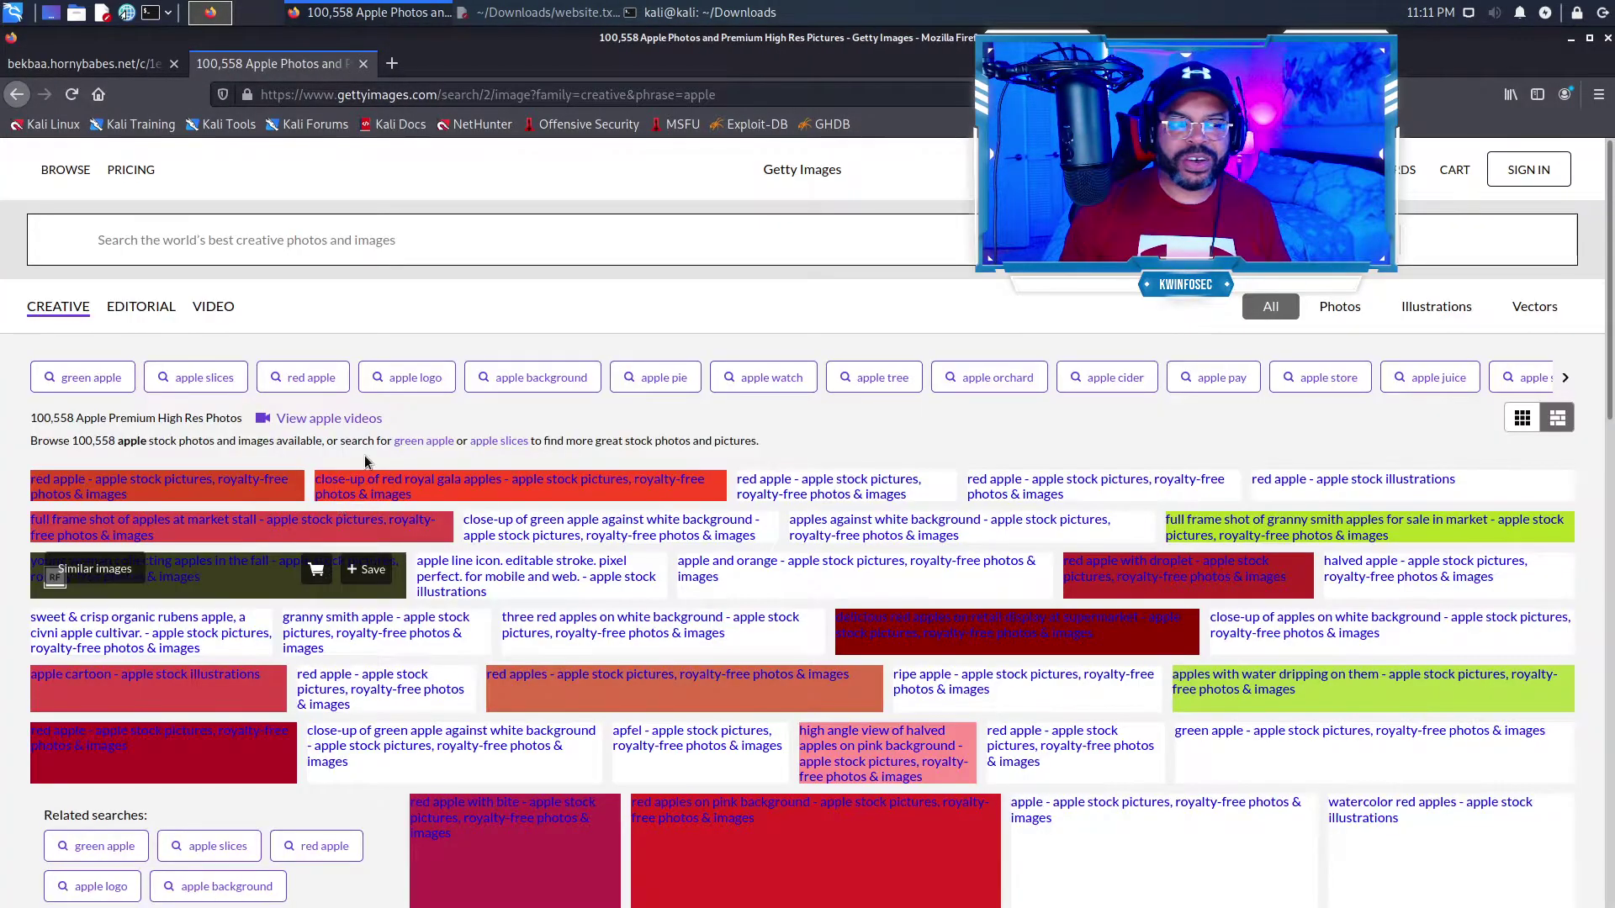
{"action": "key", "text": "ctrl+t"}
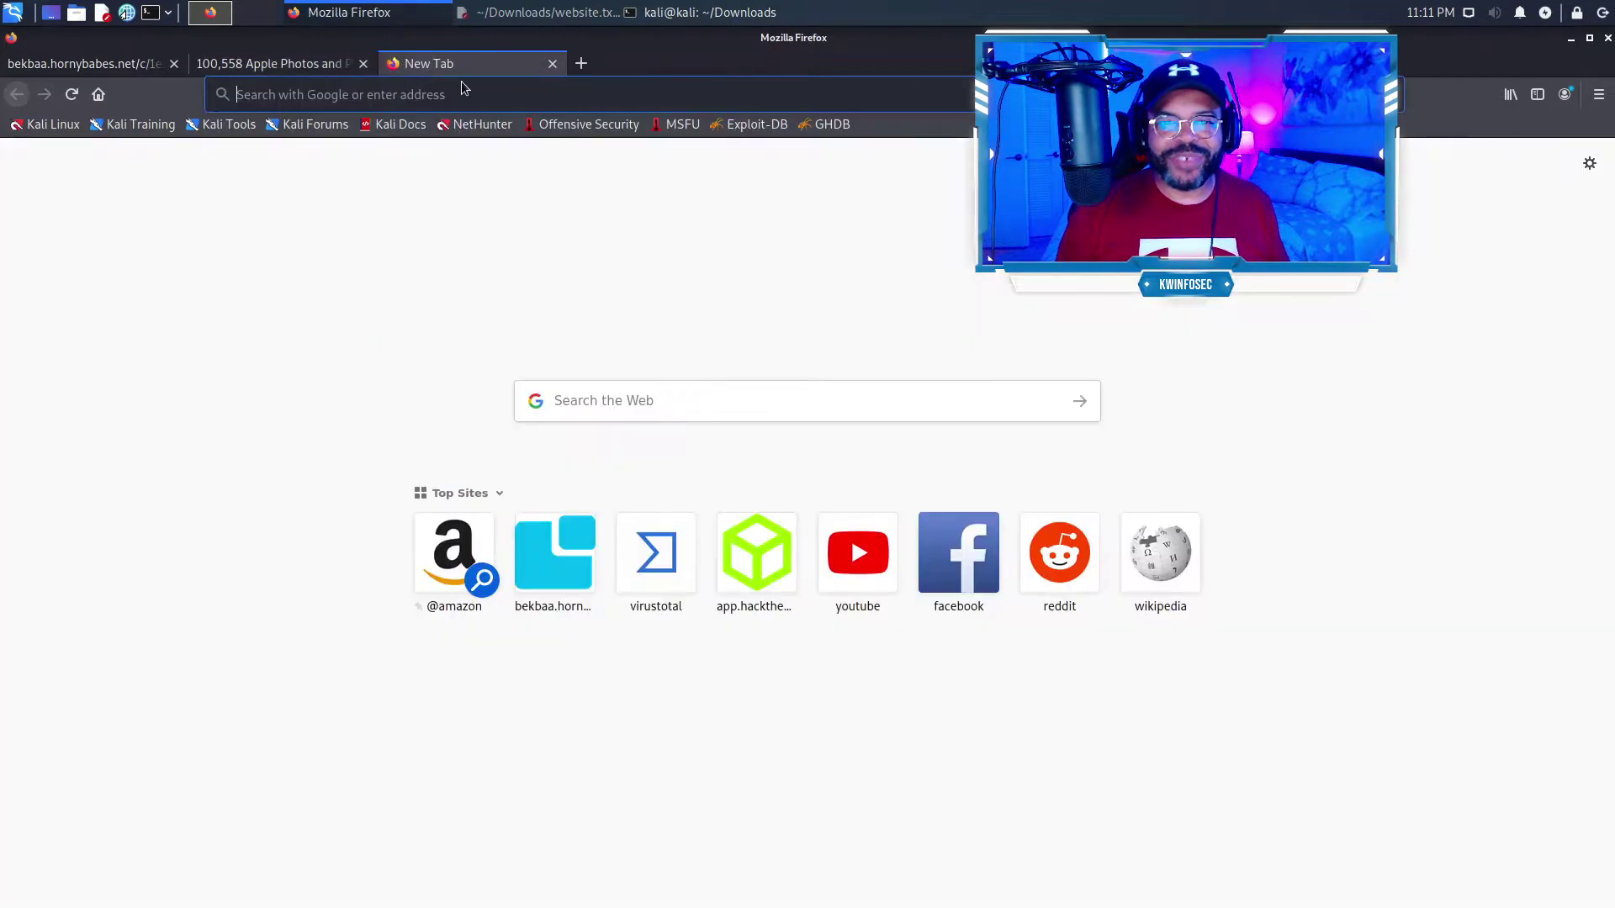
{"action": "key", "text": "ctrl+v"}
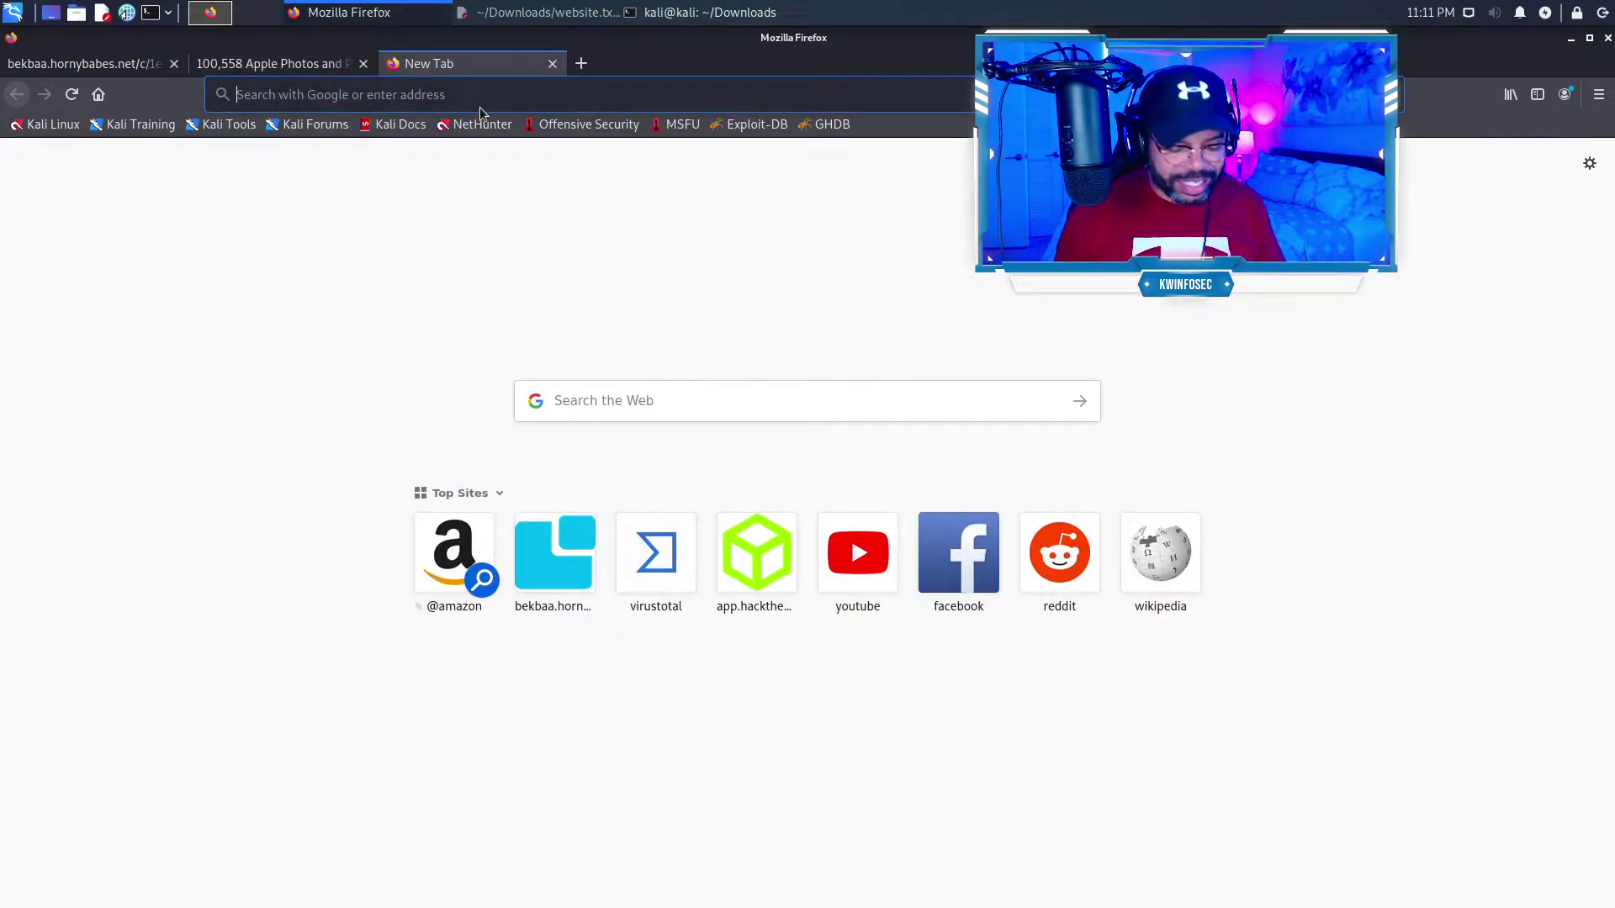
{"action": "key", "text": "Return"}
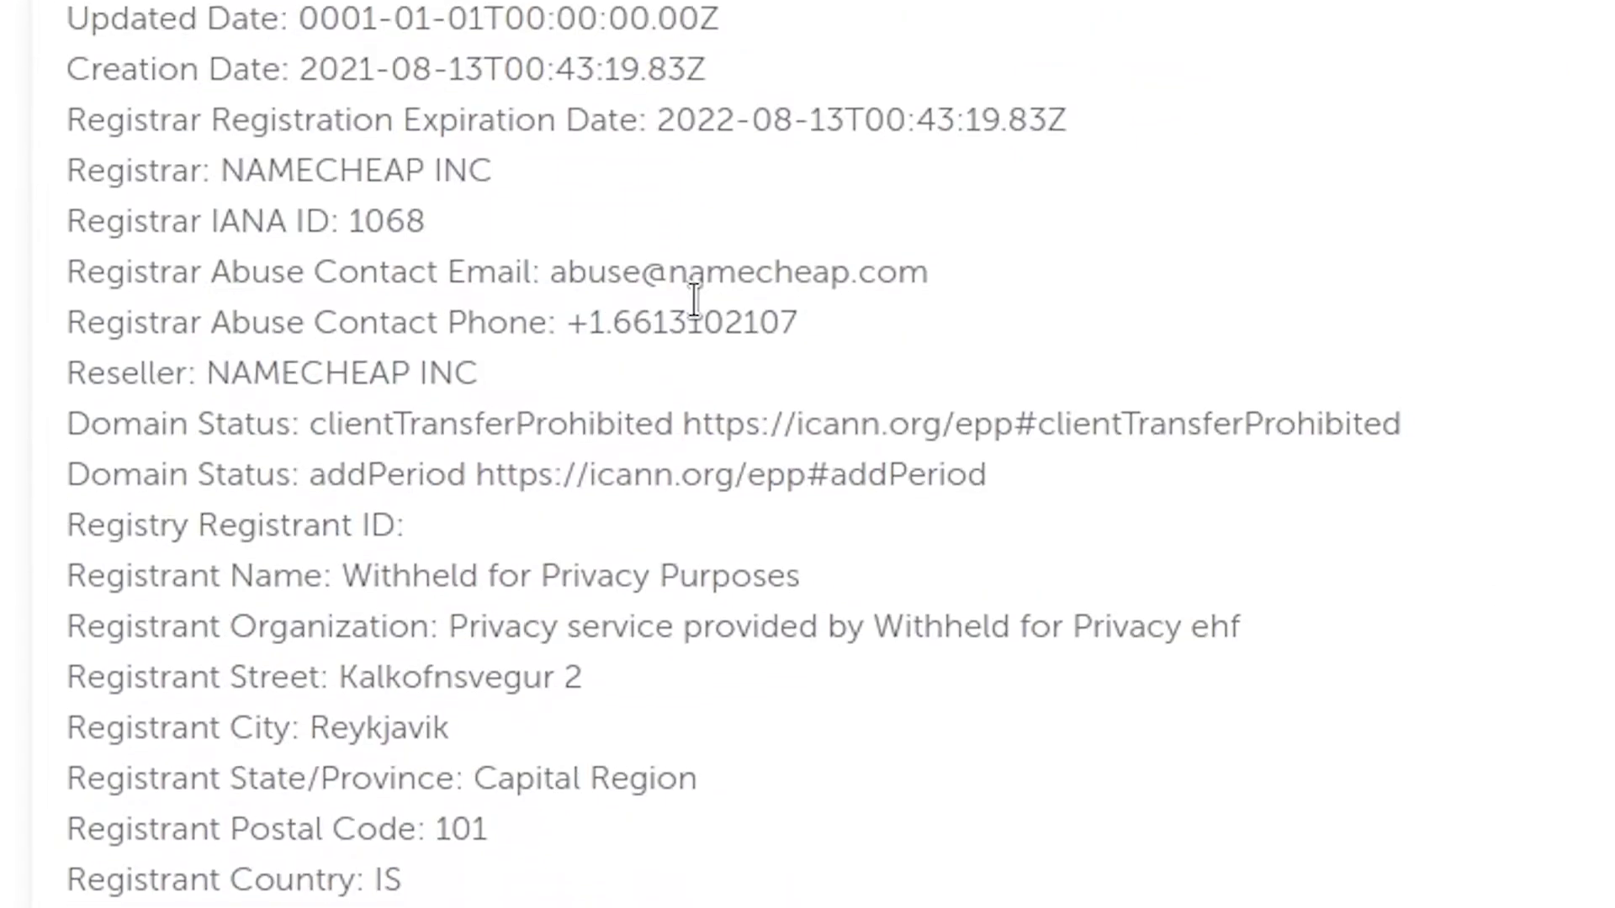
{"action": "scroll", "coordinate": [693, 302], "scroll_direction": "down", "scroll_amount": 3}
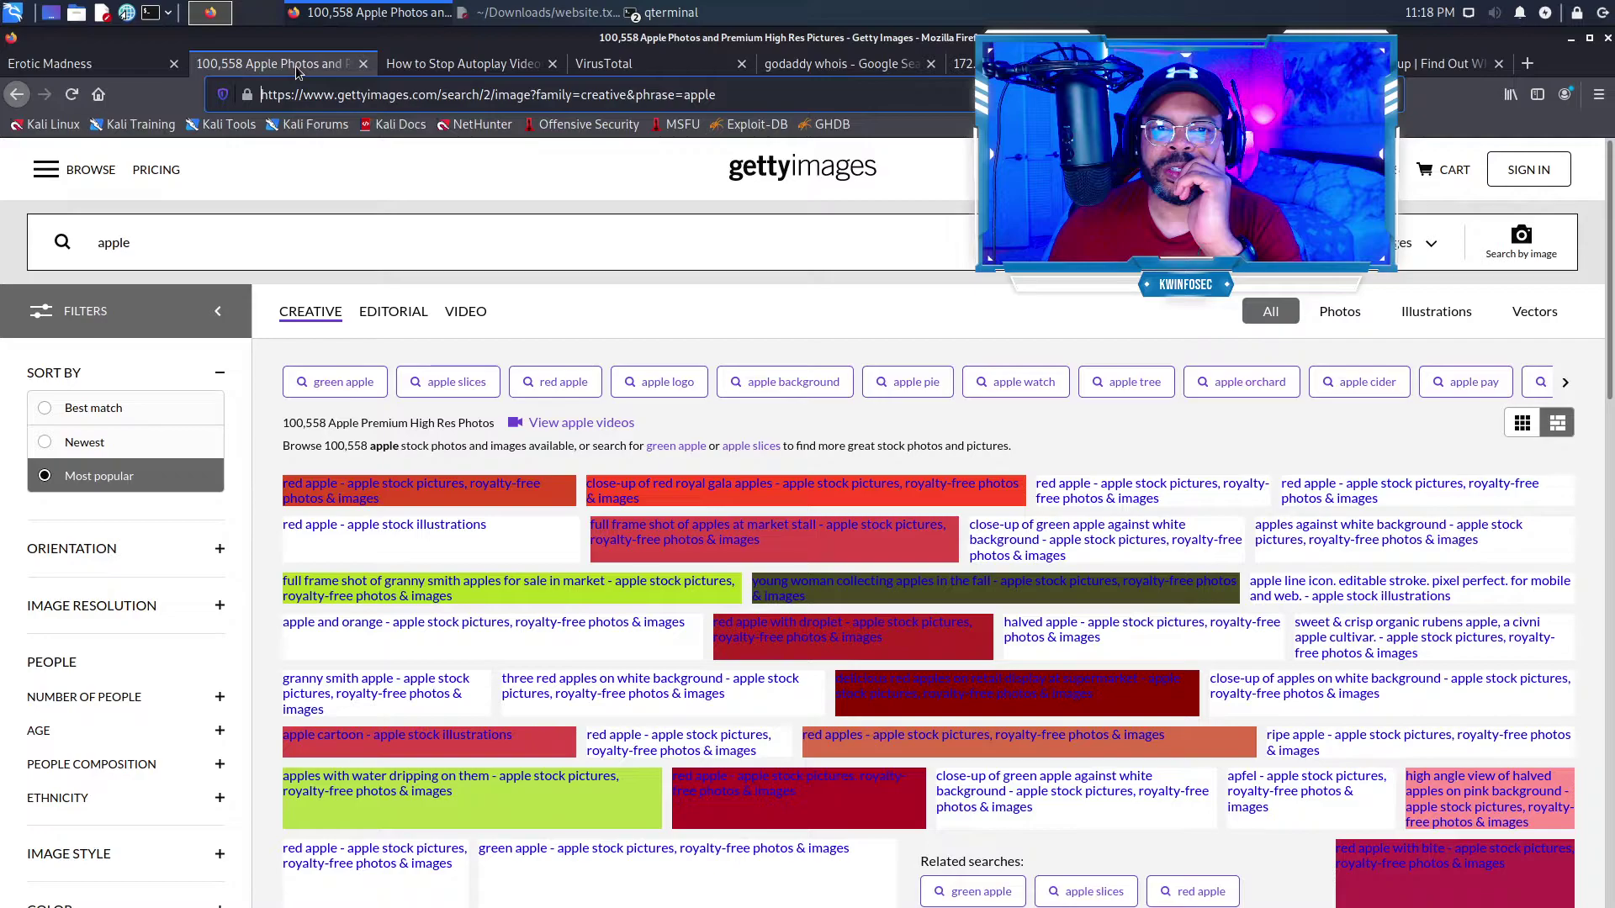
Step: Switch to the Erotic Madness matches page and select its Email field
{"action": "left_click", "coordinate": [76, 63]}
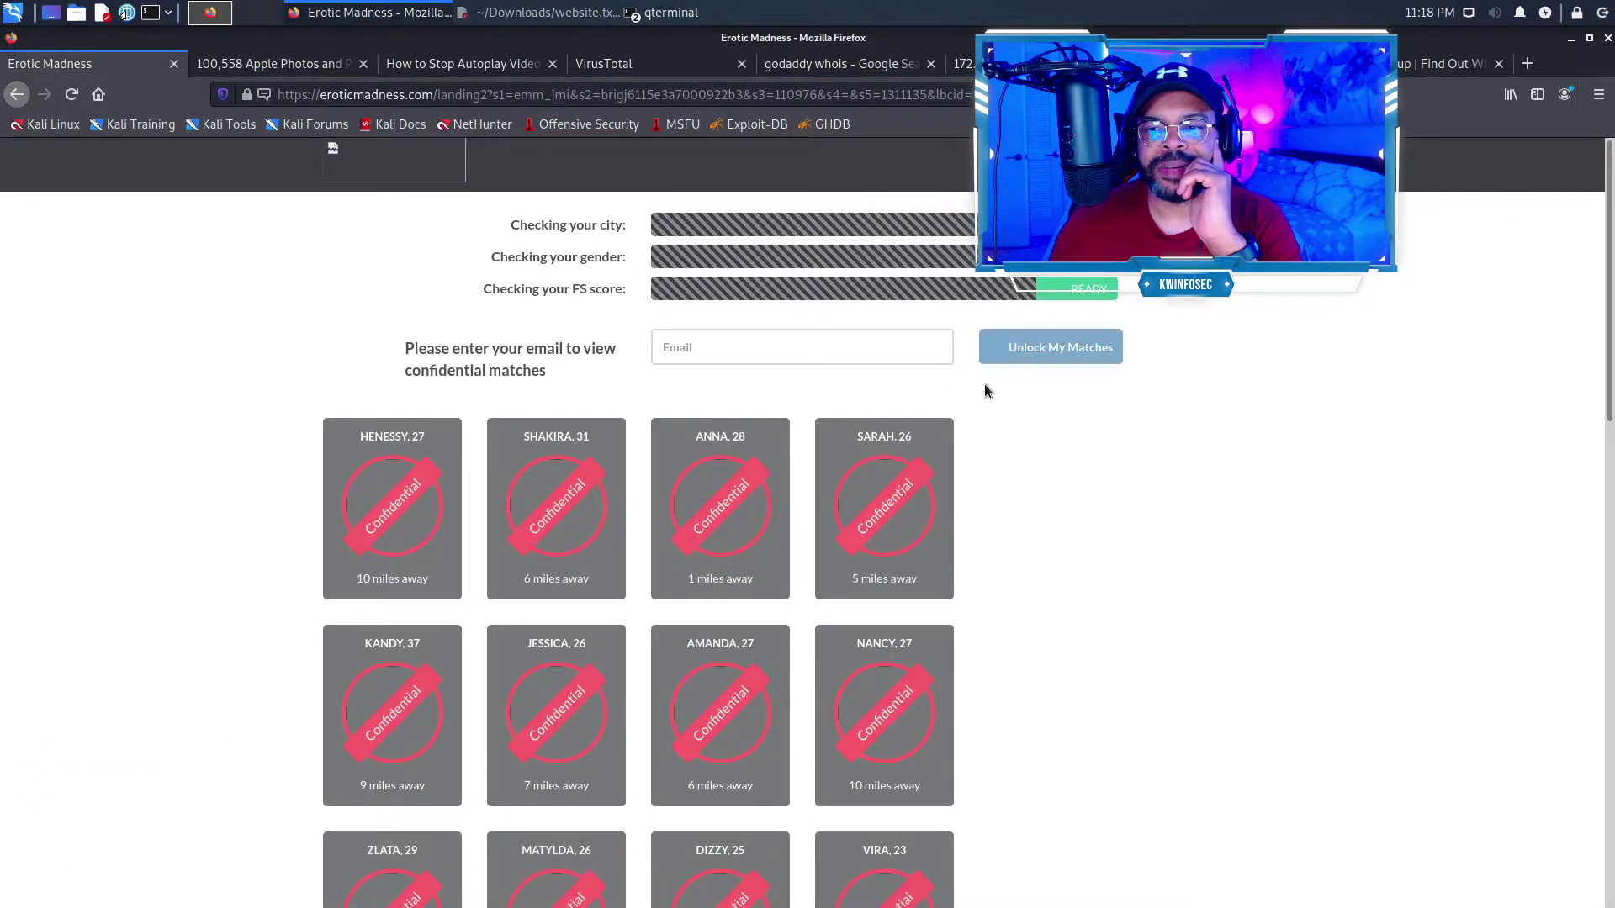
{"action": "left_click", "coordinate": [765, 351]}
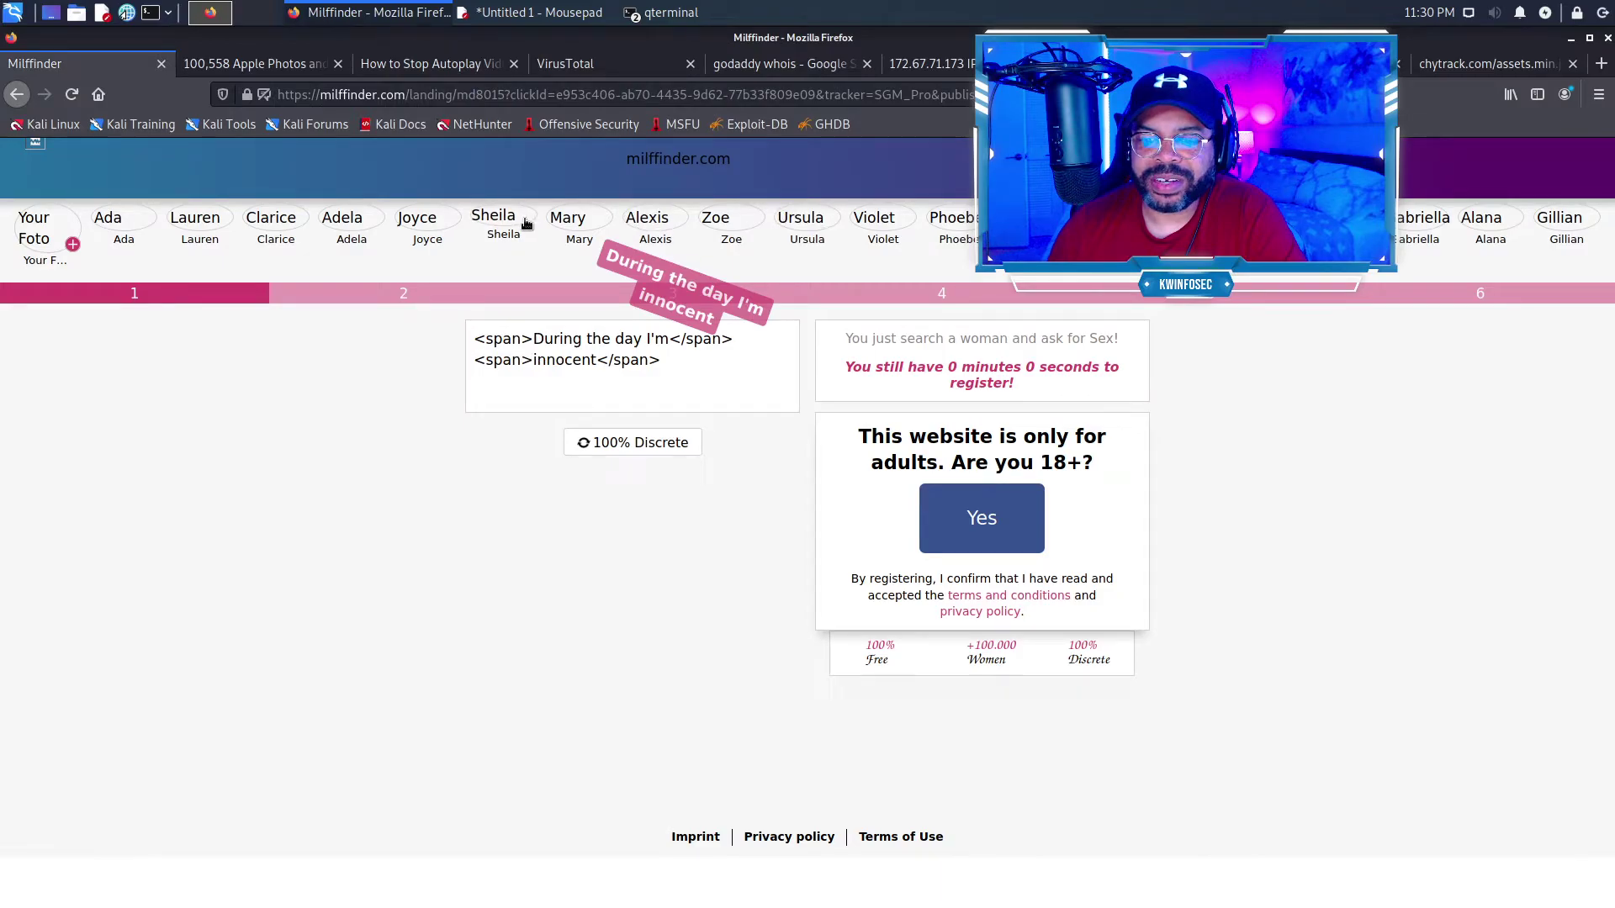
Step: Answer the sign-up quiz (18+, man, seeking women), back out, and continue past the adult warning
{"action": "left_click", "coordinate": [981, 517]}
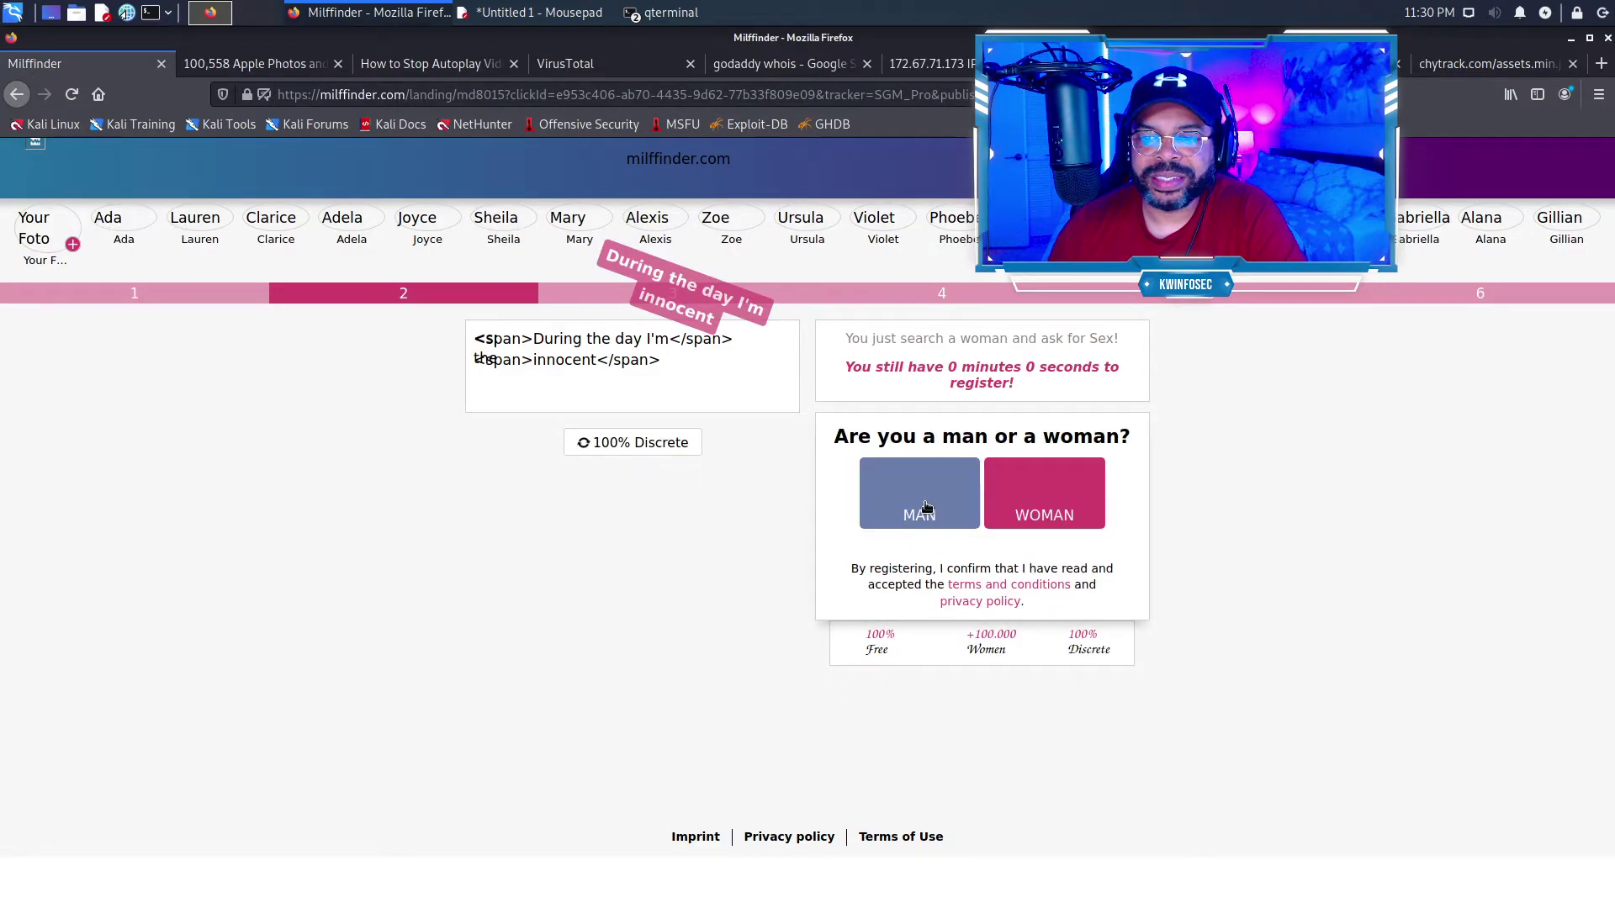
{"action": "left_click", "coordinate": [925, 508]}
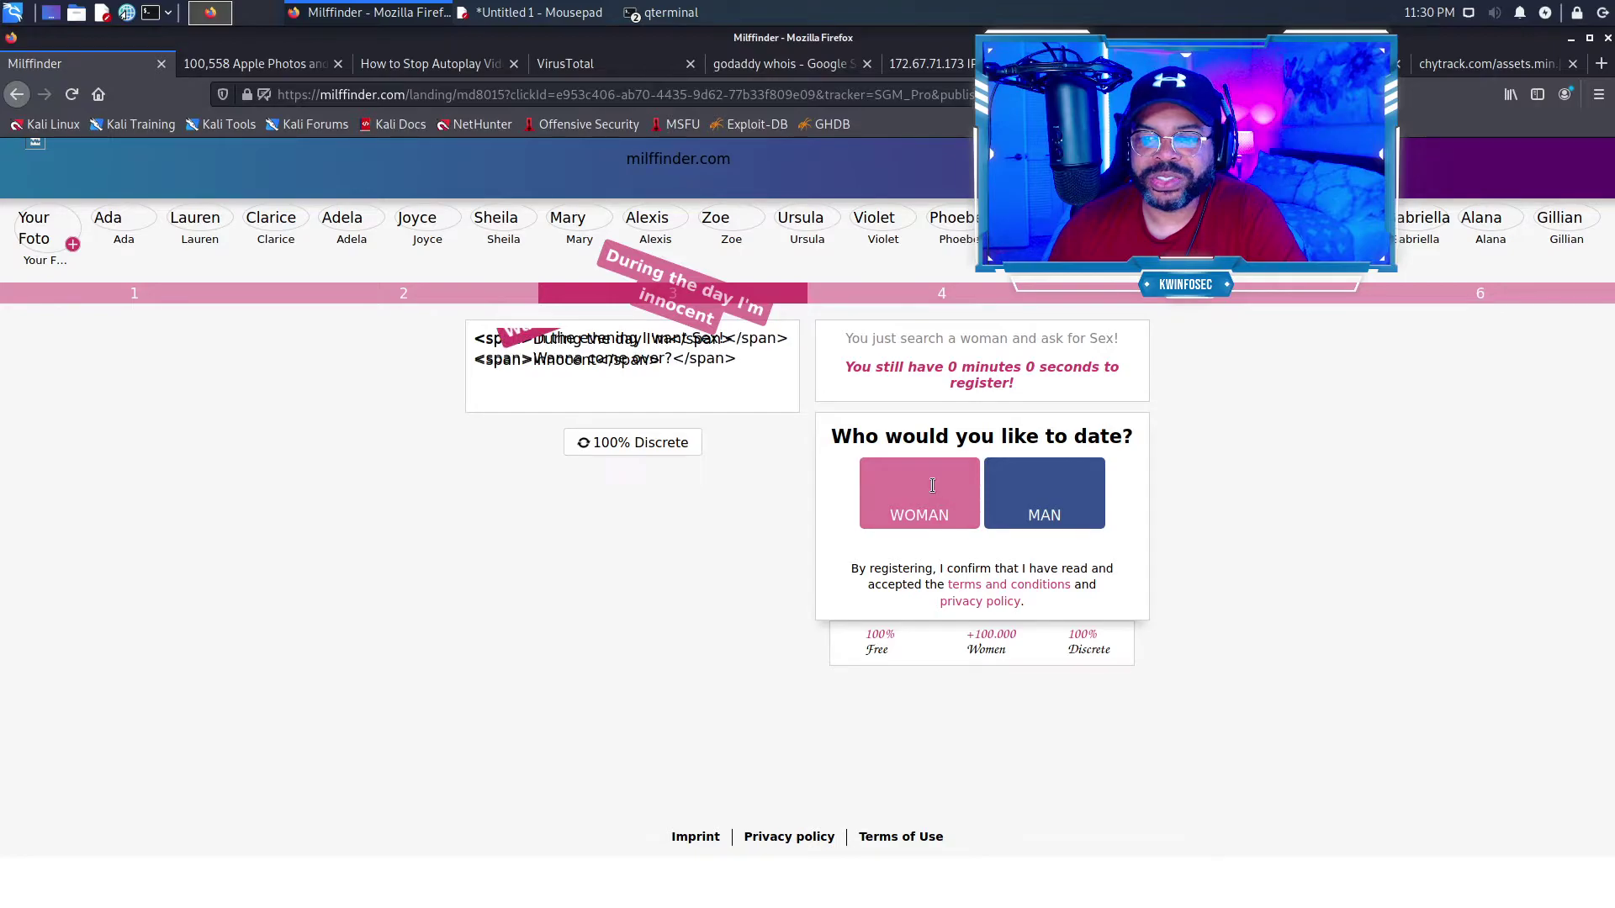
{"action": "left_click", "coordinate": [931, 485]}
{"action": "type", "text": "yeppers"}
{"action": "left_click", "coordinate": [957, 533]}
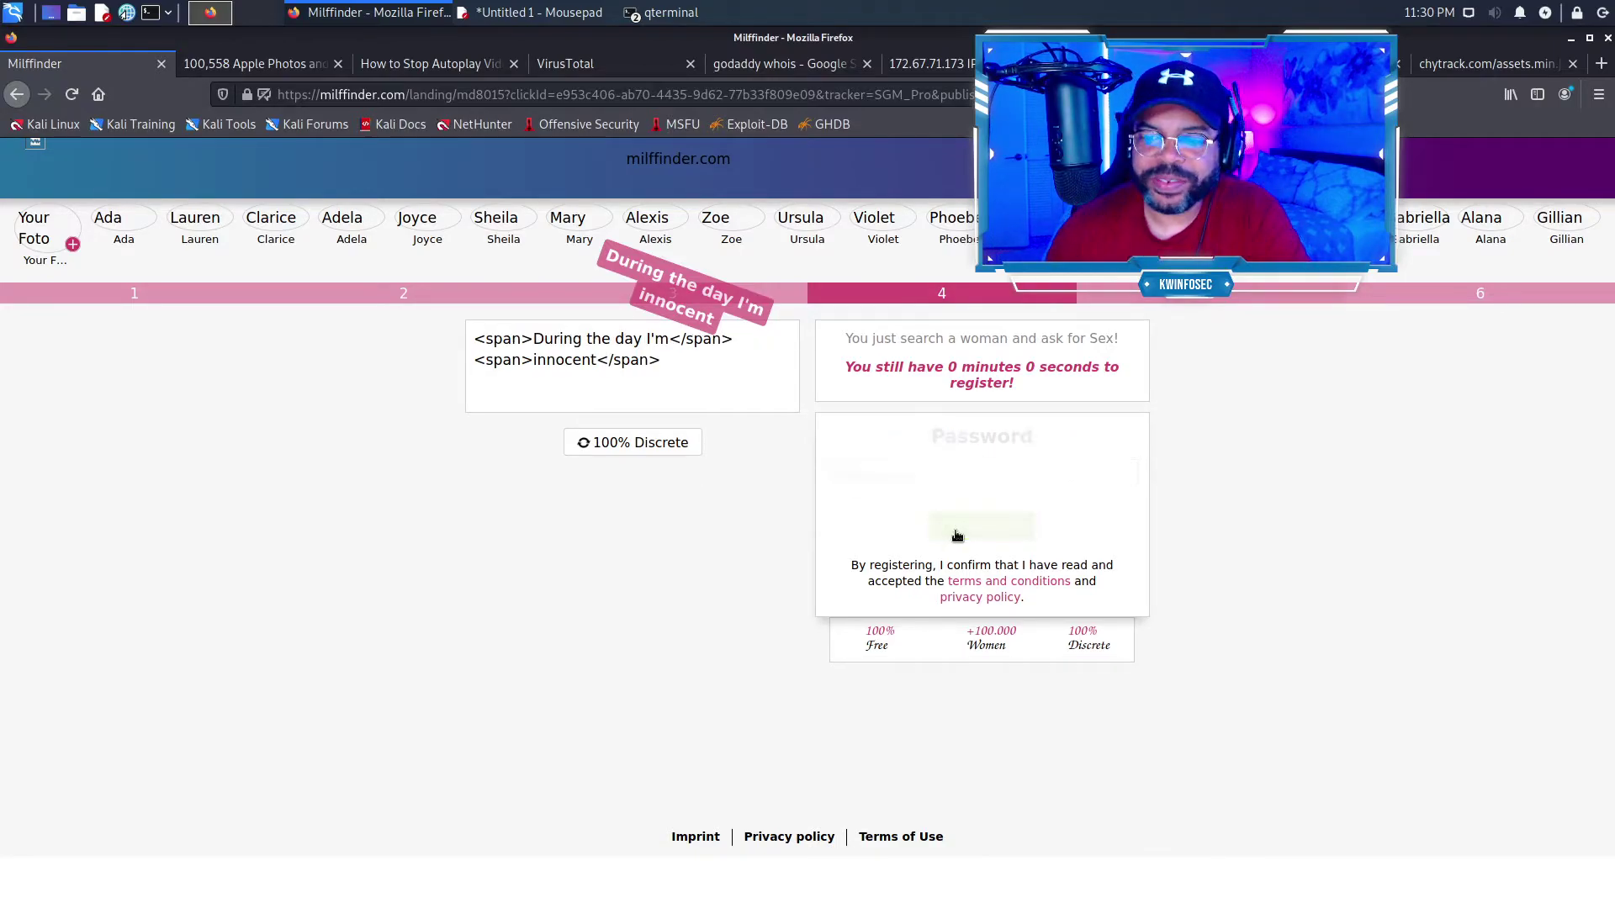
{"action": "left_click", "coordinate": [19, 94]}
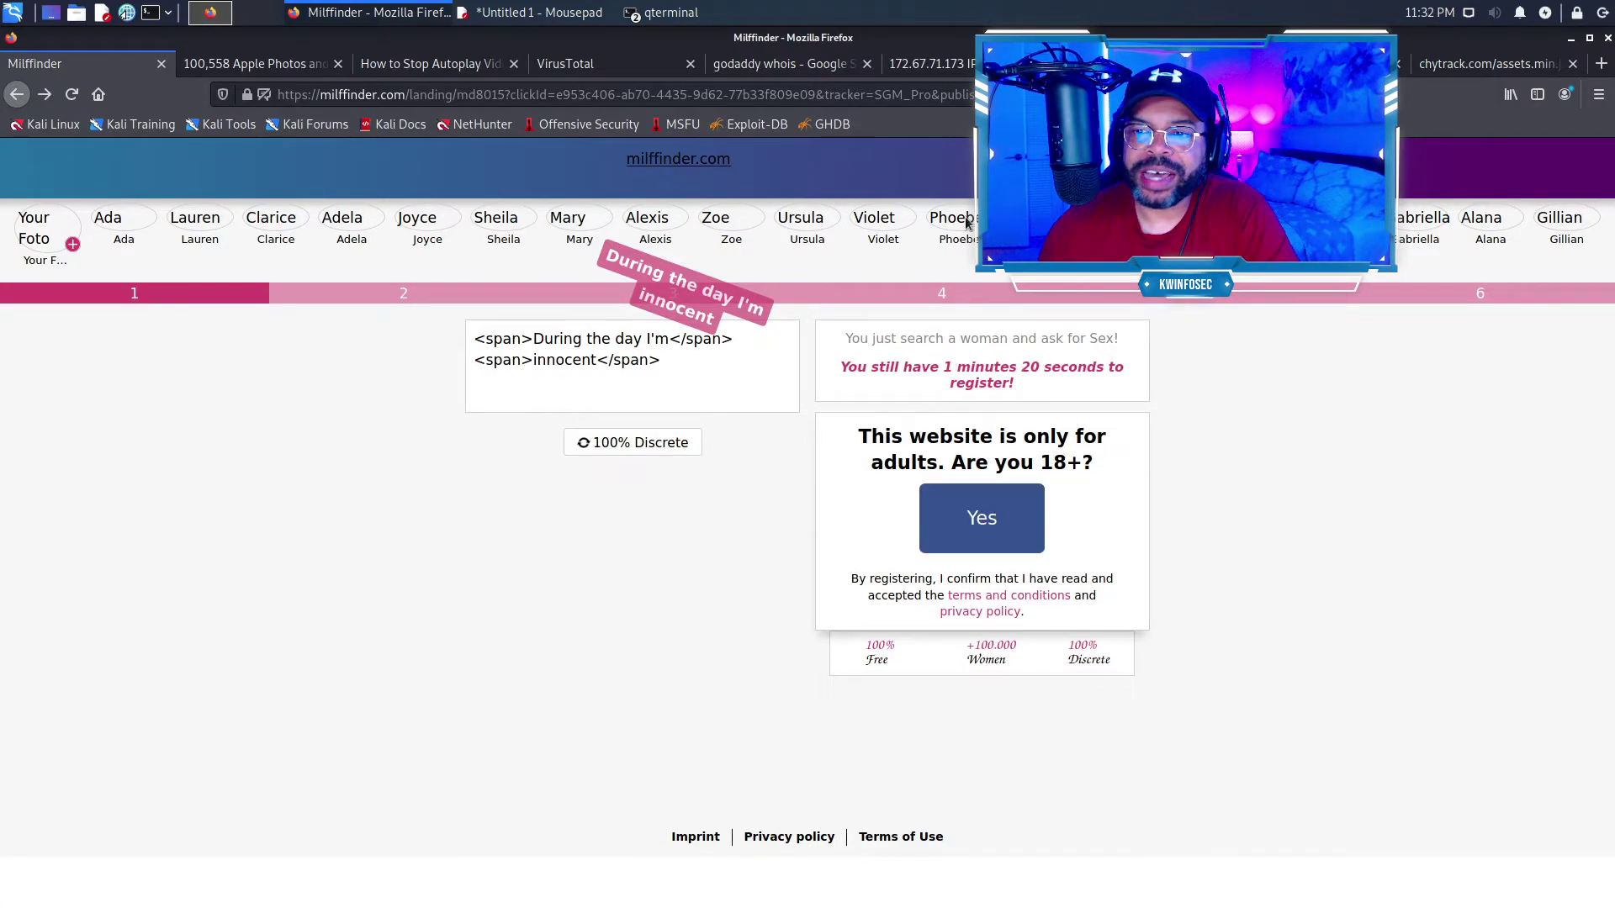
{"action": "left_click", "coordinate": [18, 93]}
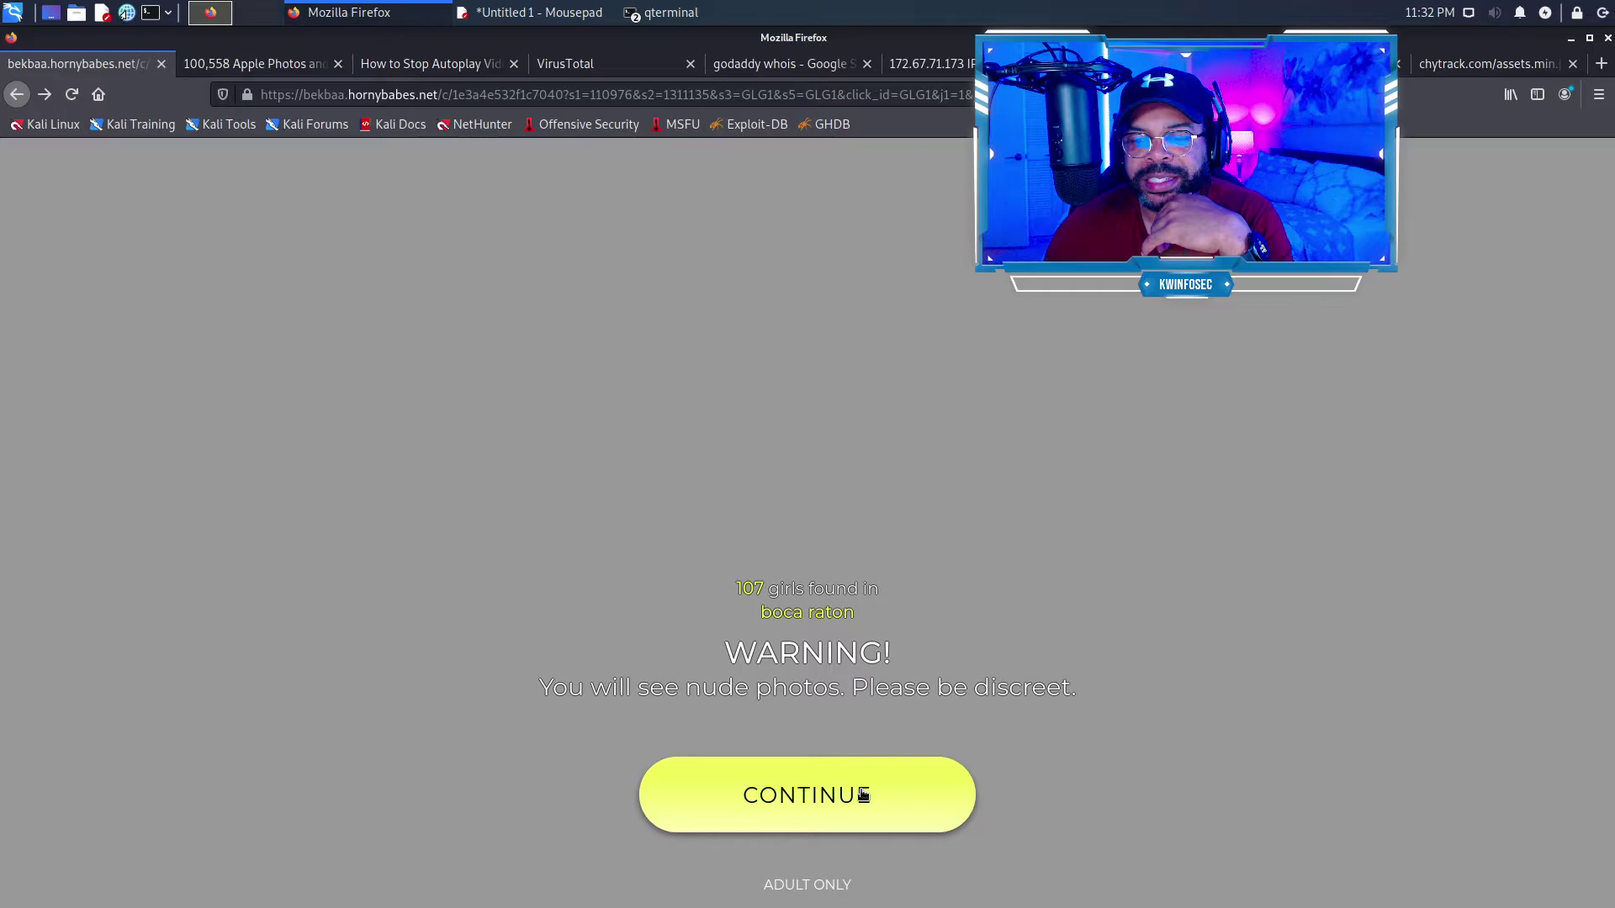
{"action": "left_click", "coordinate": [864, 795]}
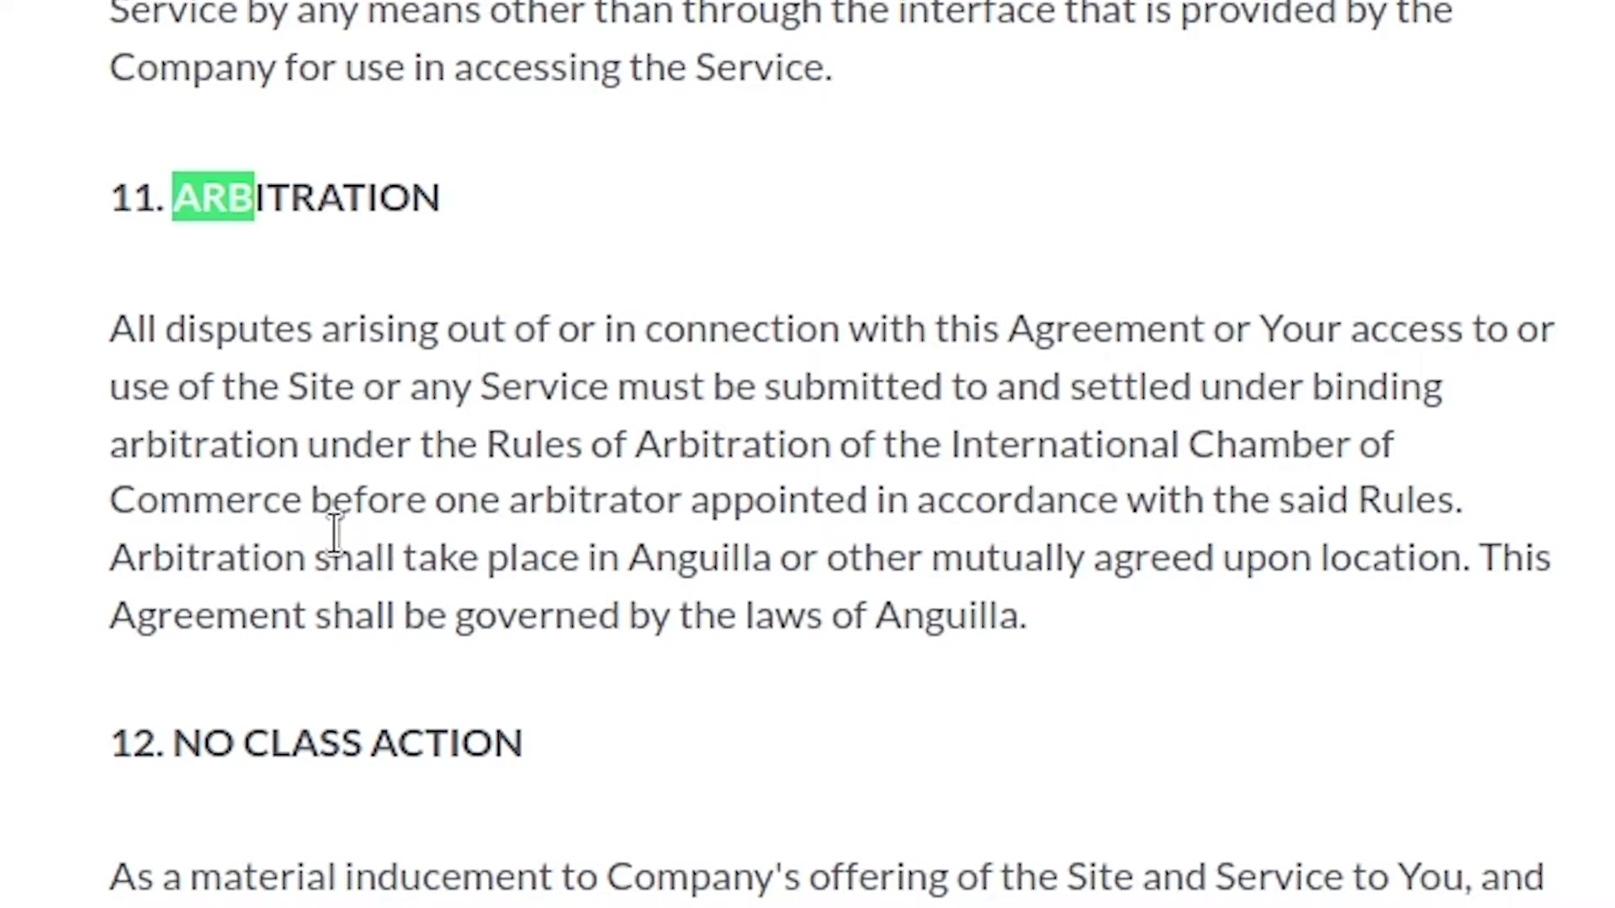
Step: Select 'Anguilla' in the arbitration clause and step through four Anguilla image results
{"action": "double_click", "coordinate": [666, 559]}
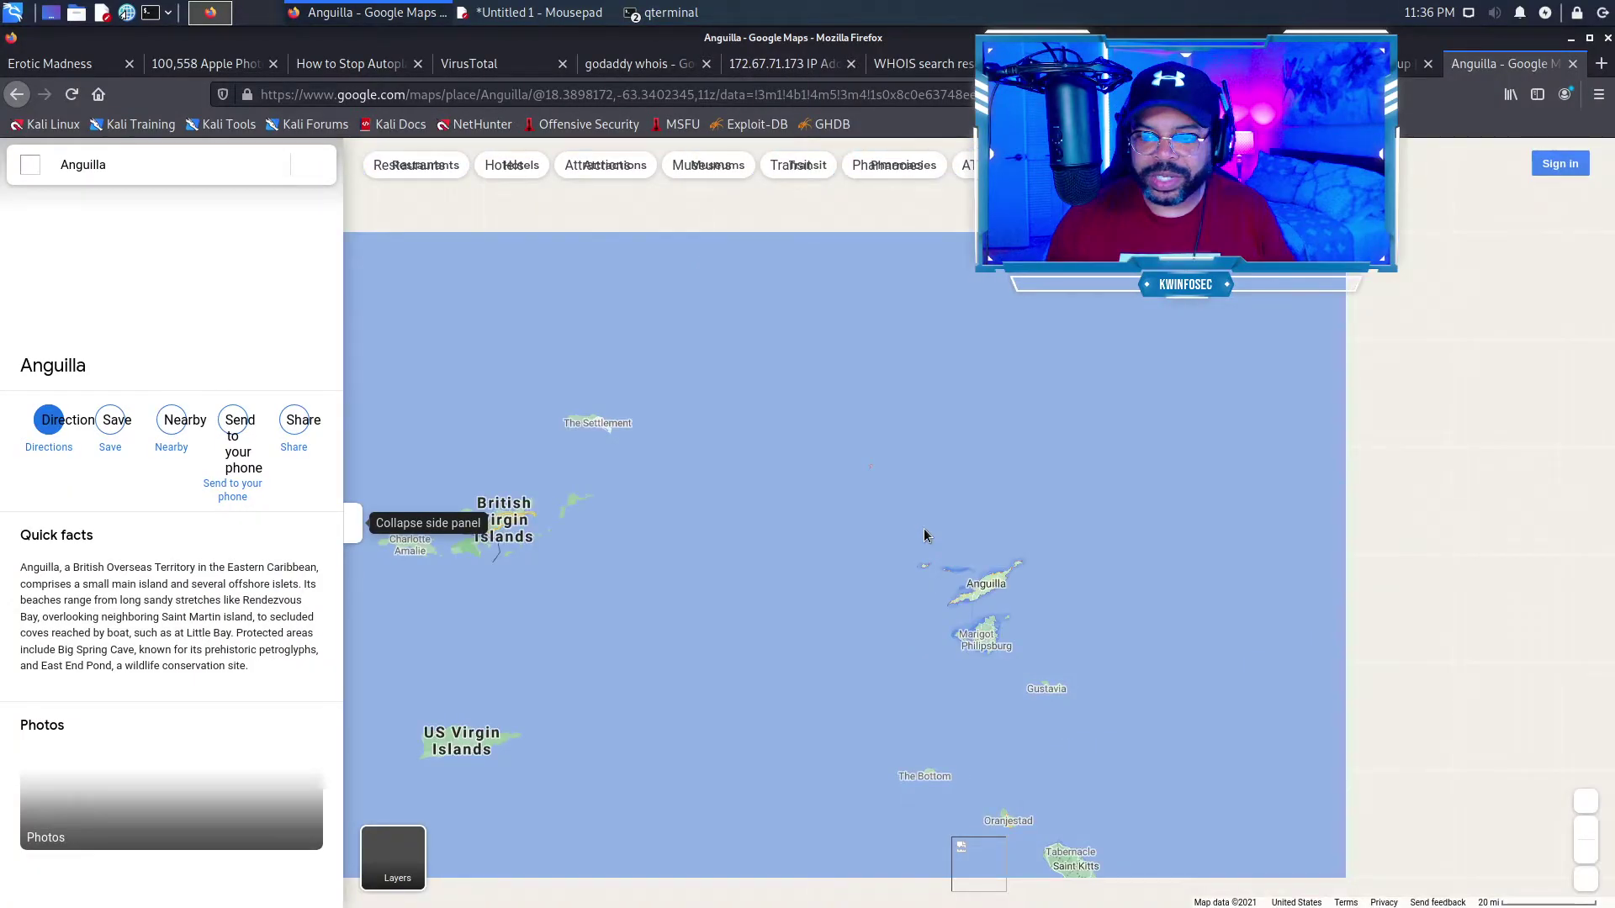
{"action": "scroll", "coordinate": [924, 528], "scroll_direction": "up", "scroll_amount": 4}
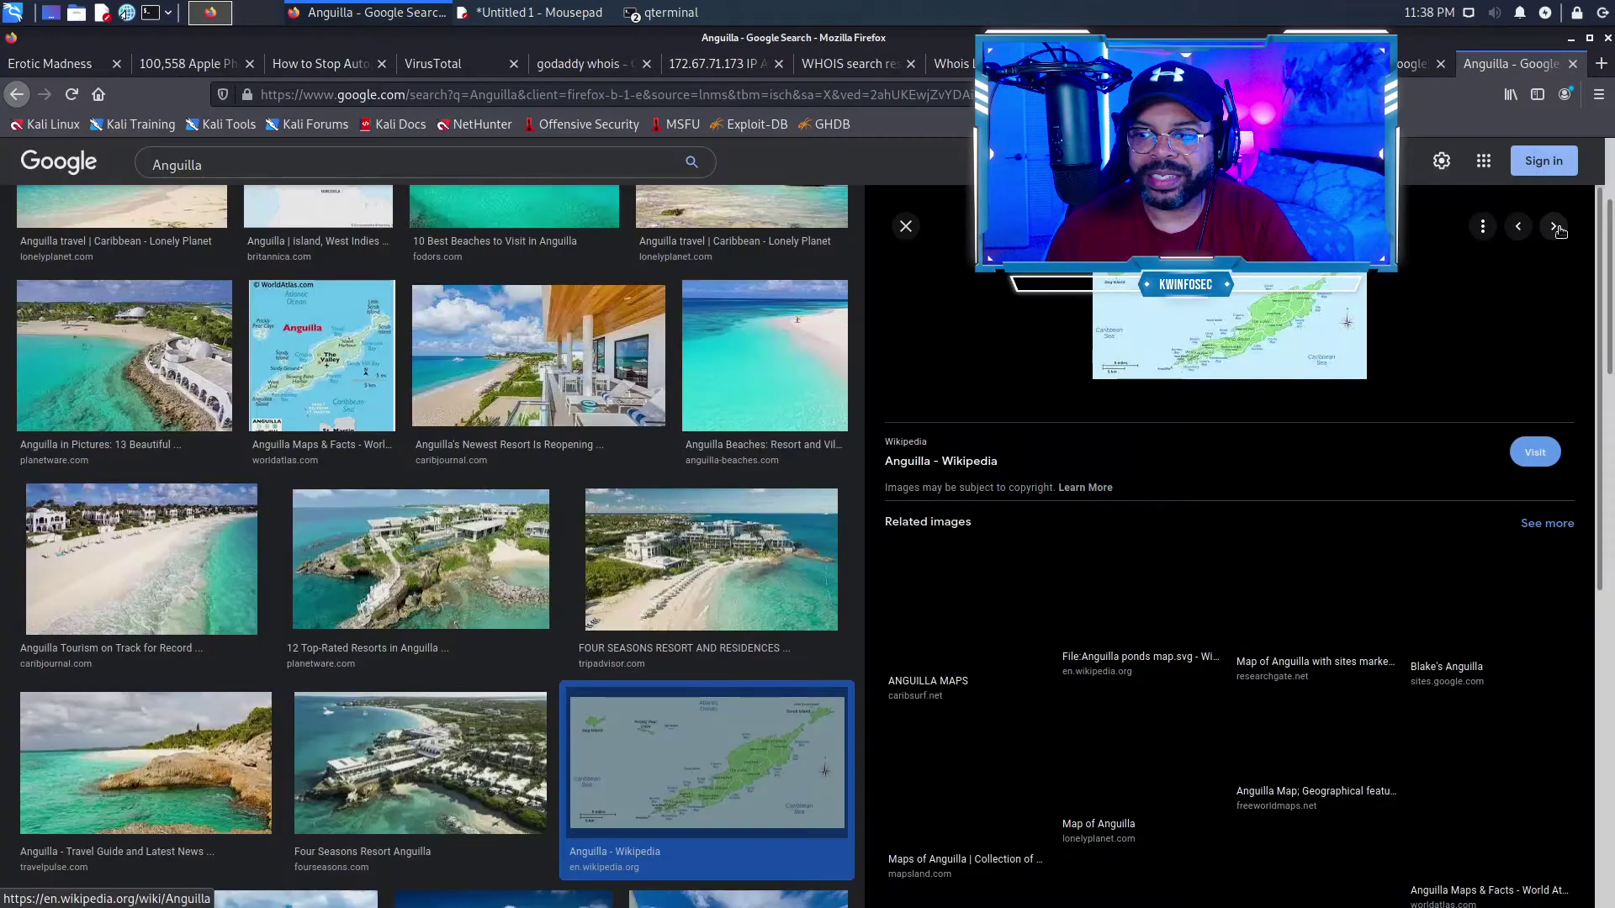
{"action": "left_click", "coordinate": [1553, 226]}
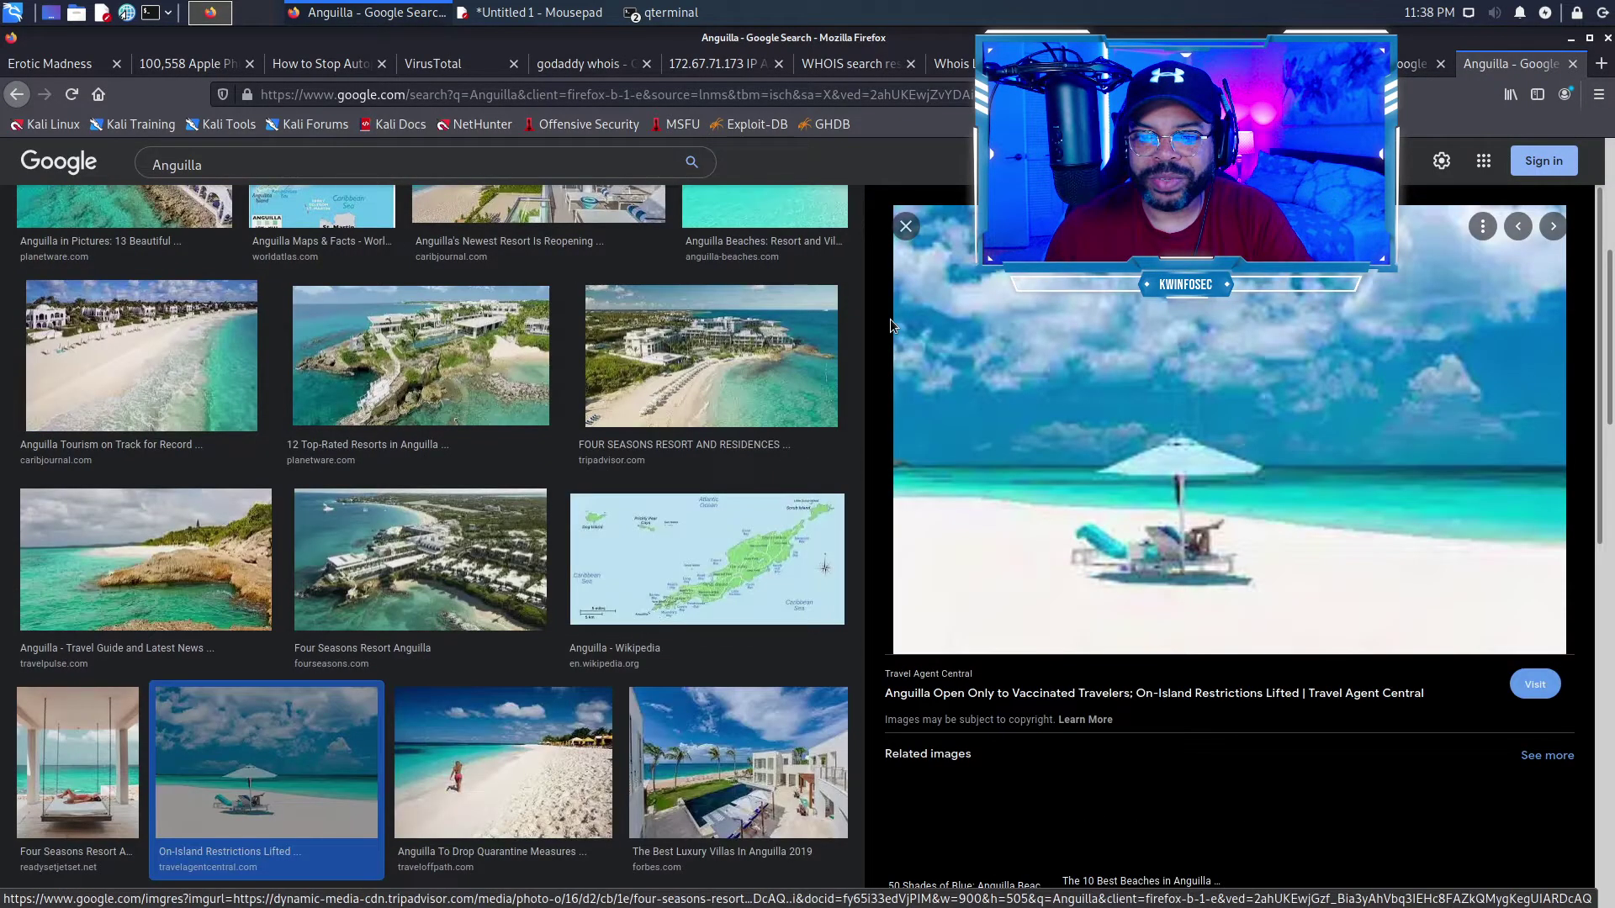
{"action": "left_click", "coordinate": [1554, 226]}
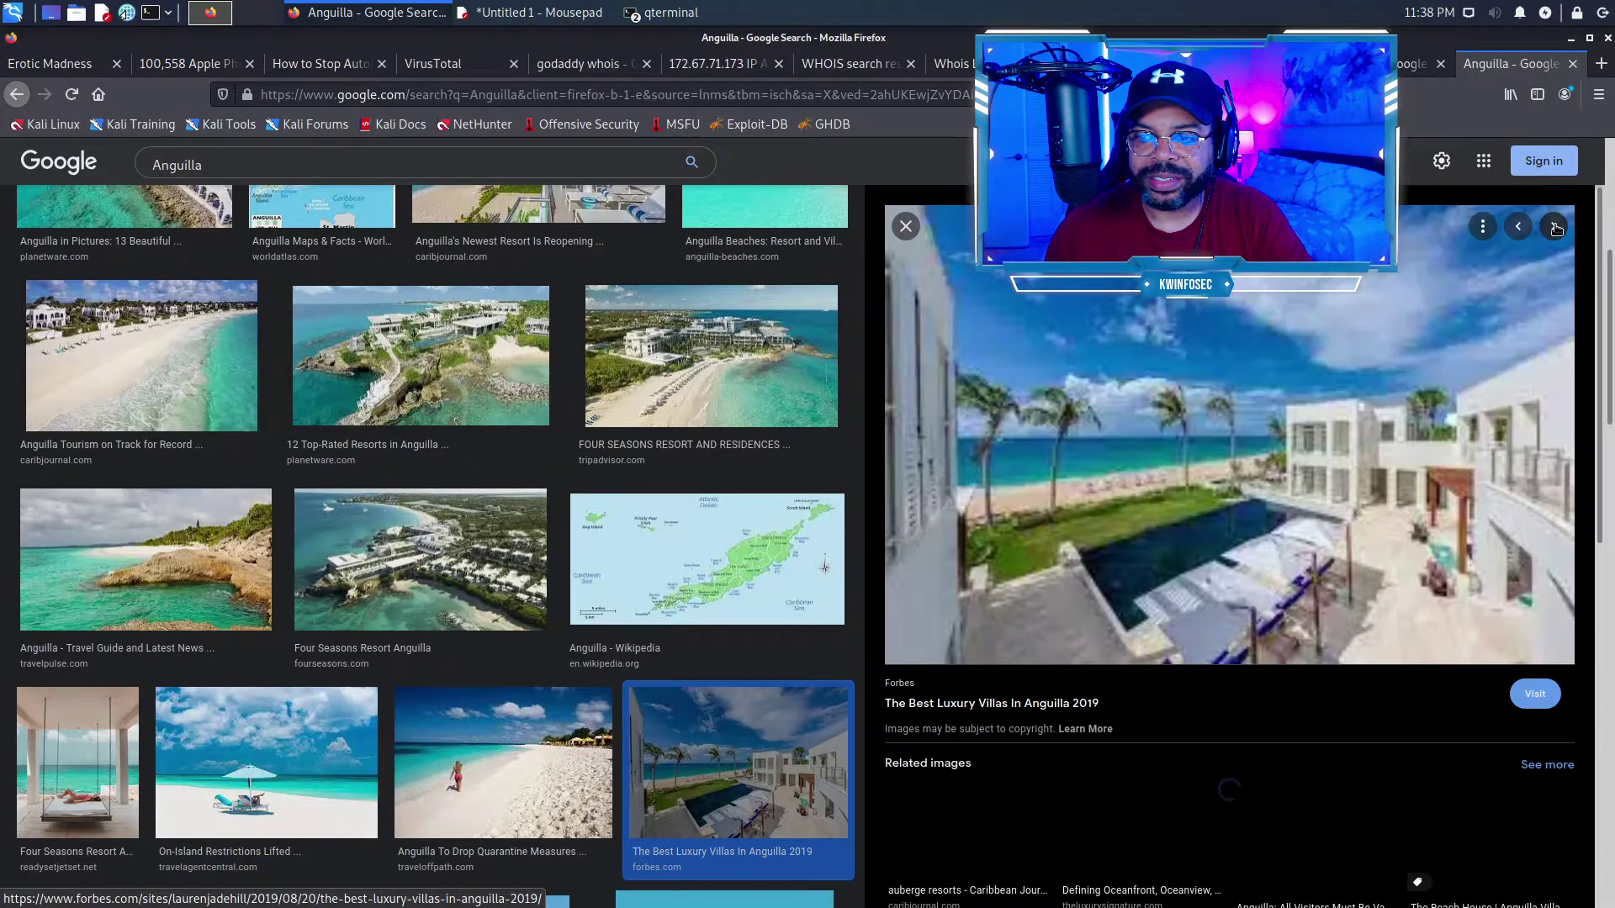
{"action": "left_click", "coordinate": [1554, 227]}
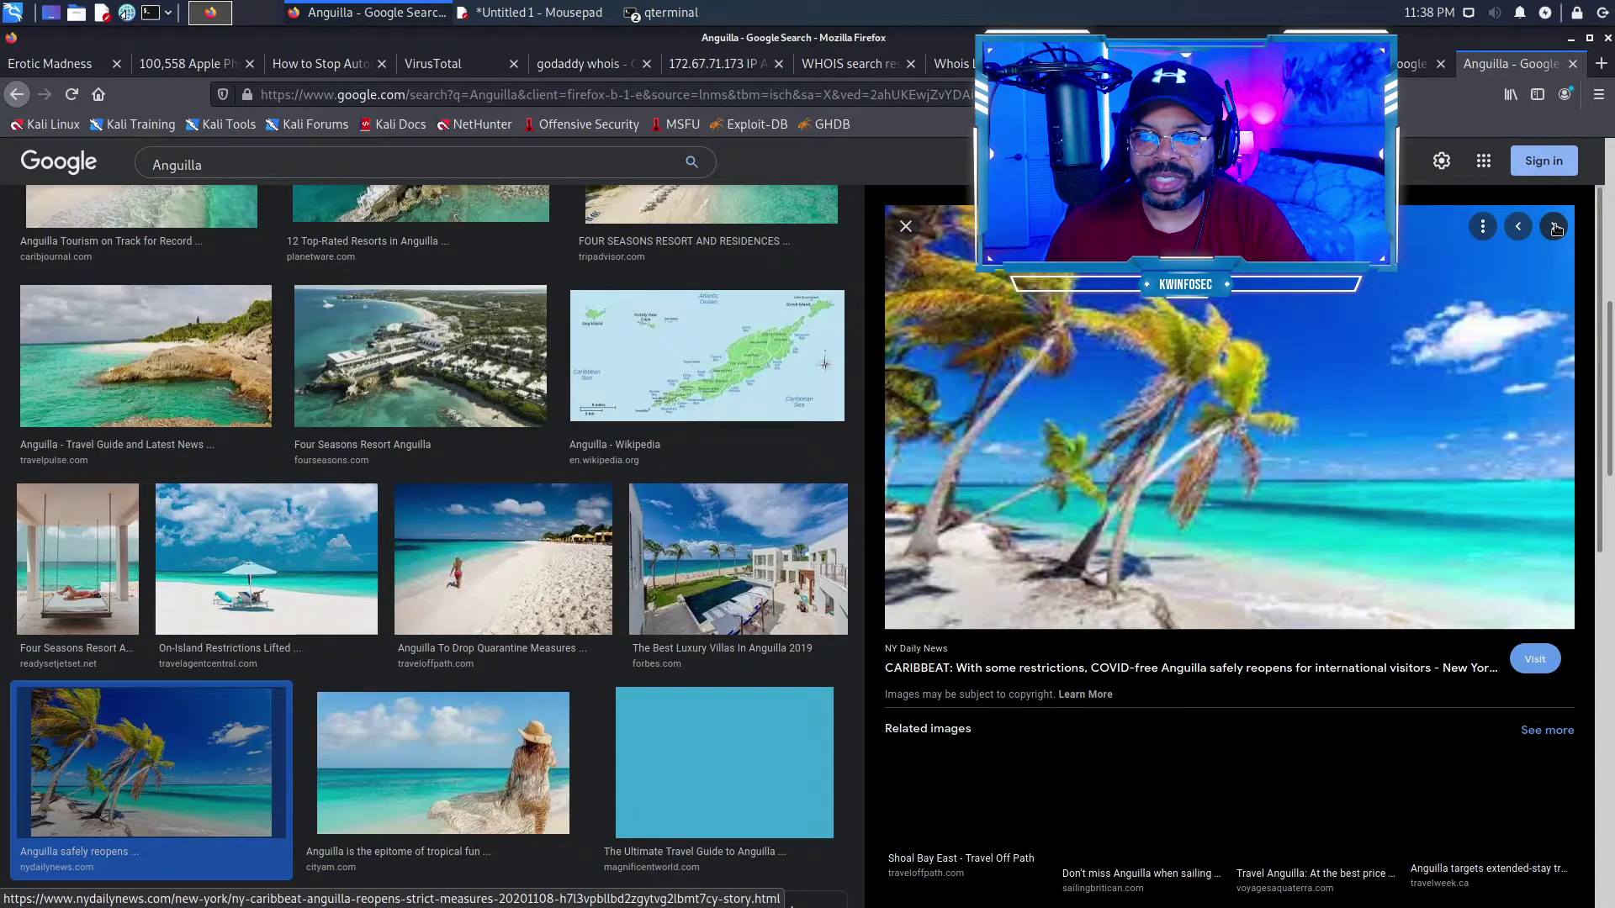
{"action": "left_click", "coordinate": [1556, 227]}
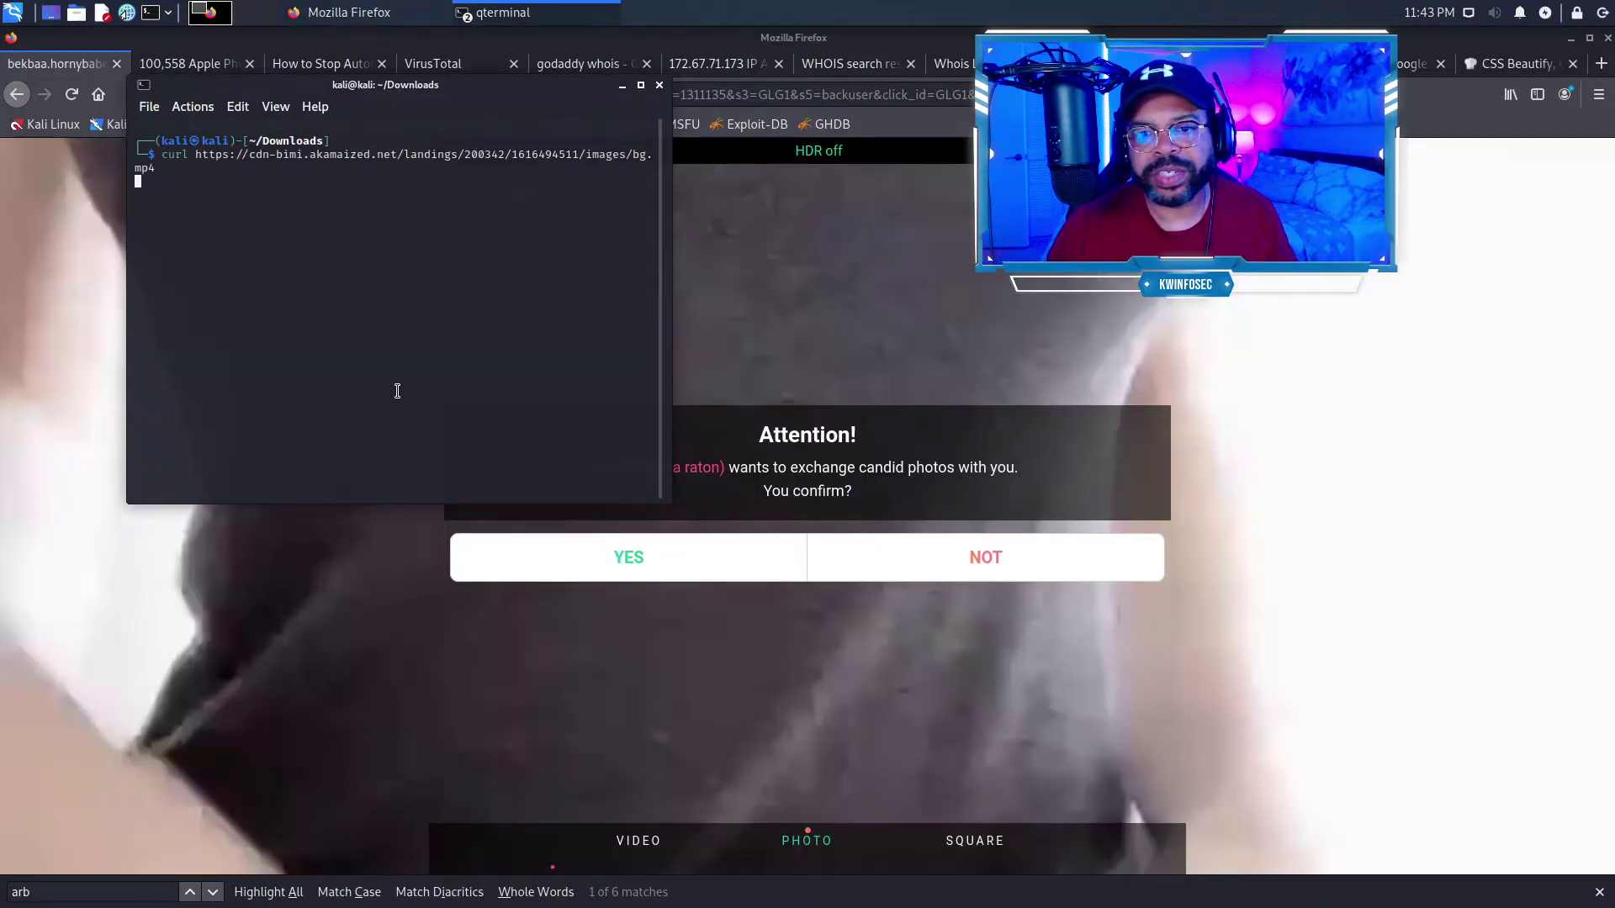
{"action": "type", "text": " > bg.mp4"}
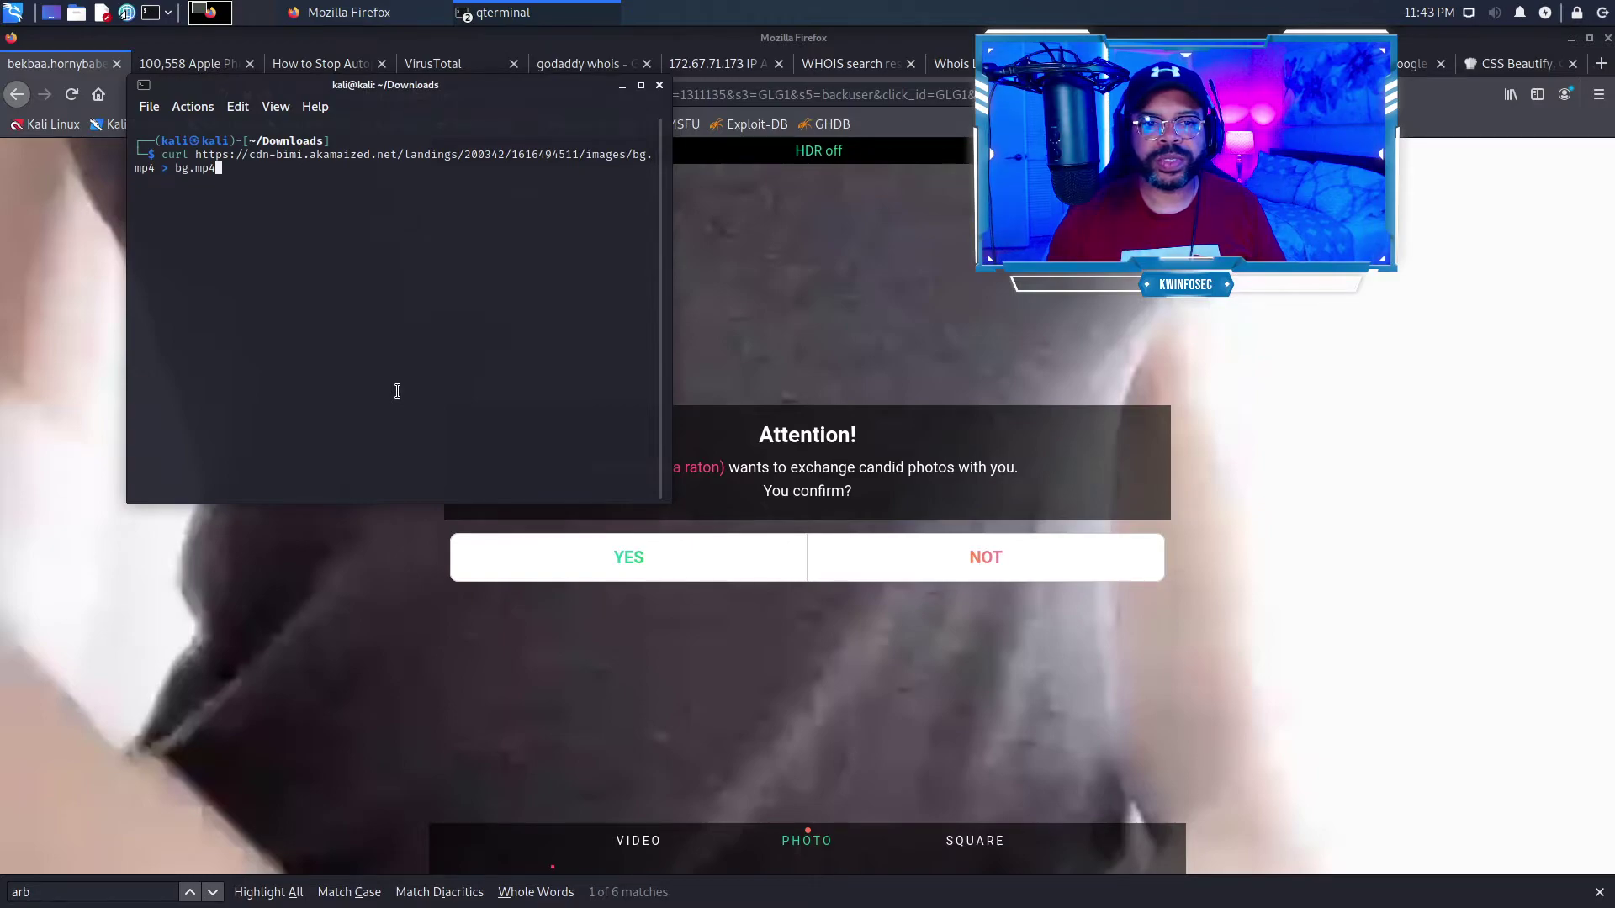
Step: Run the curl command saving the video to bg.mp4, then list Downloads with ls
{"action": "key", "text": "Return"}
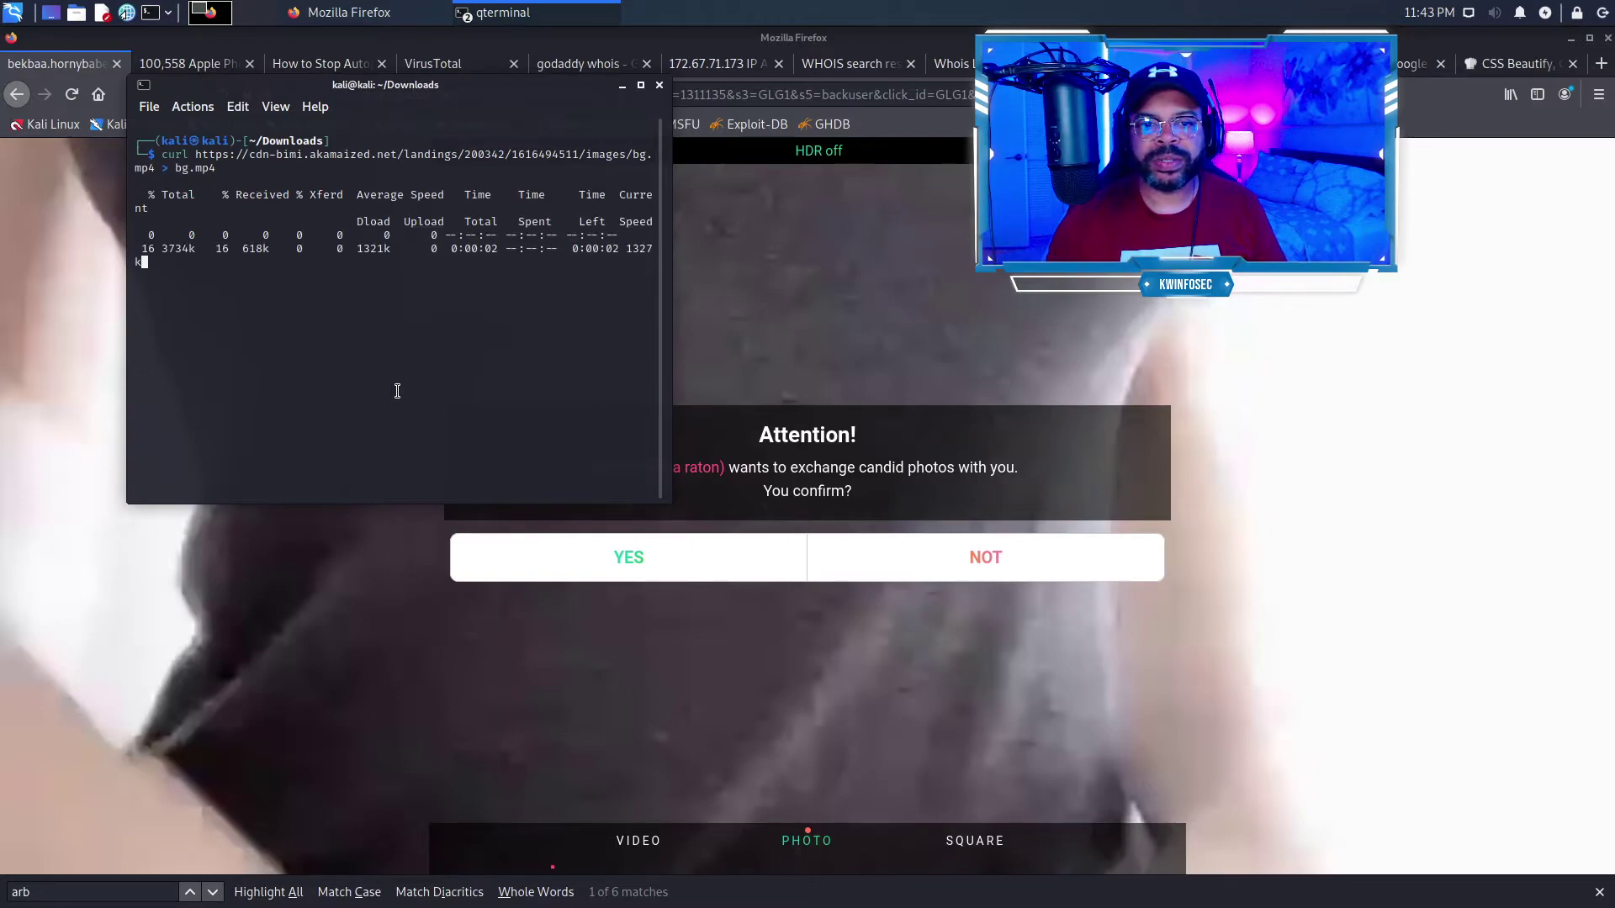
{"action": "type", "text": "ls"}
{"action": "key", "text": "Return"}
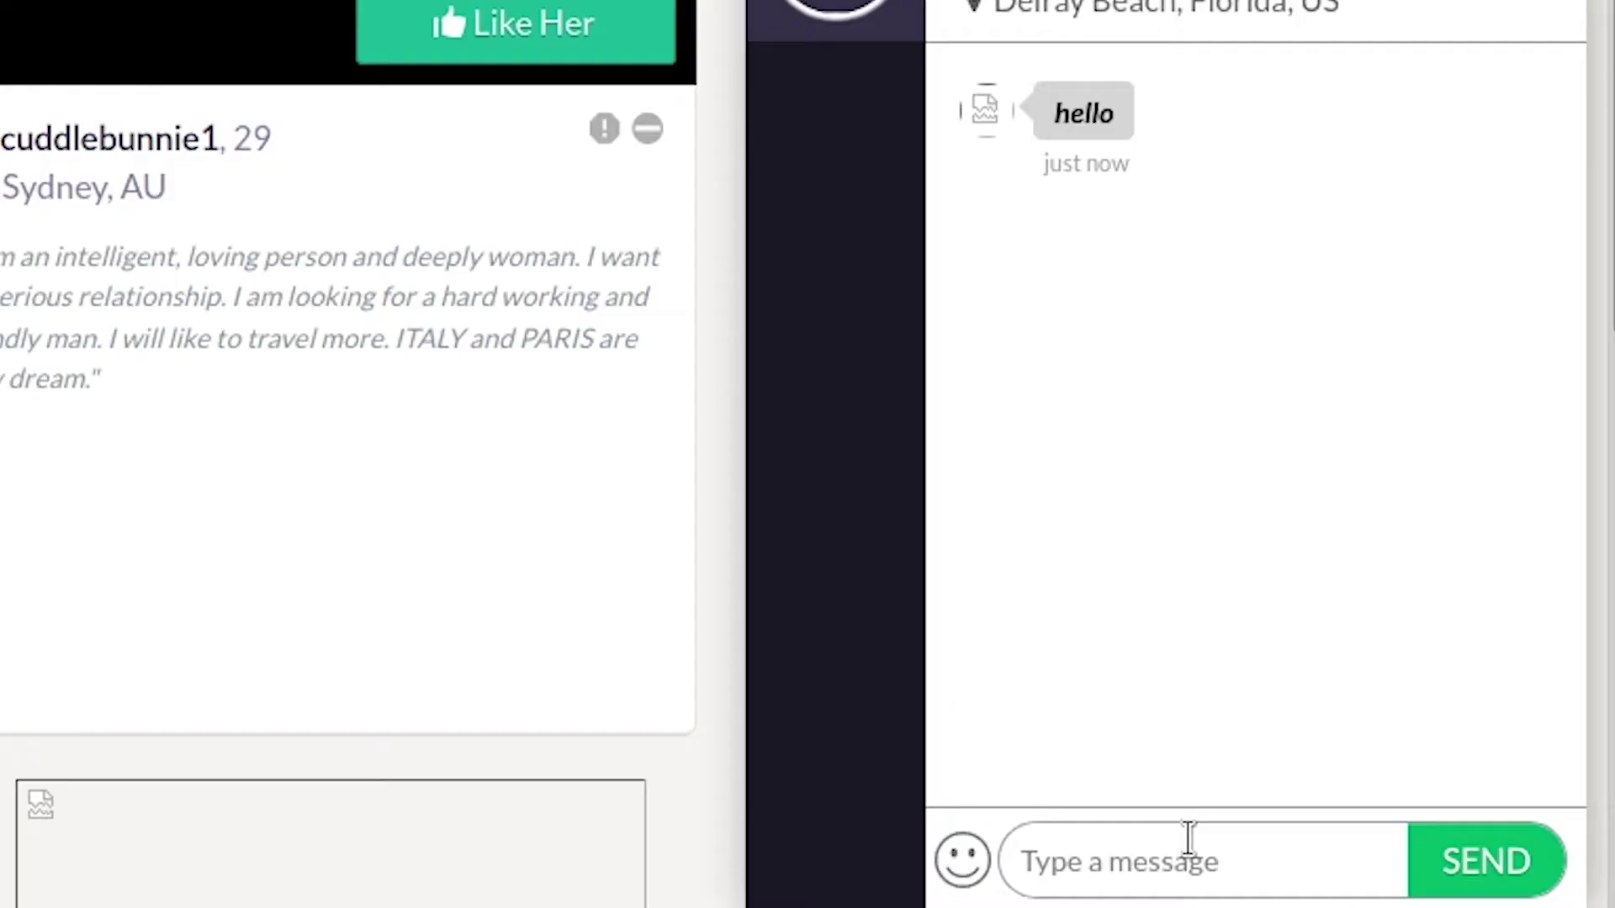
{"action": "type", "text": "Hey"}
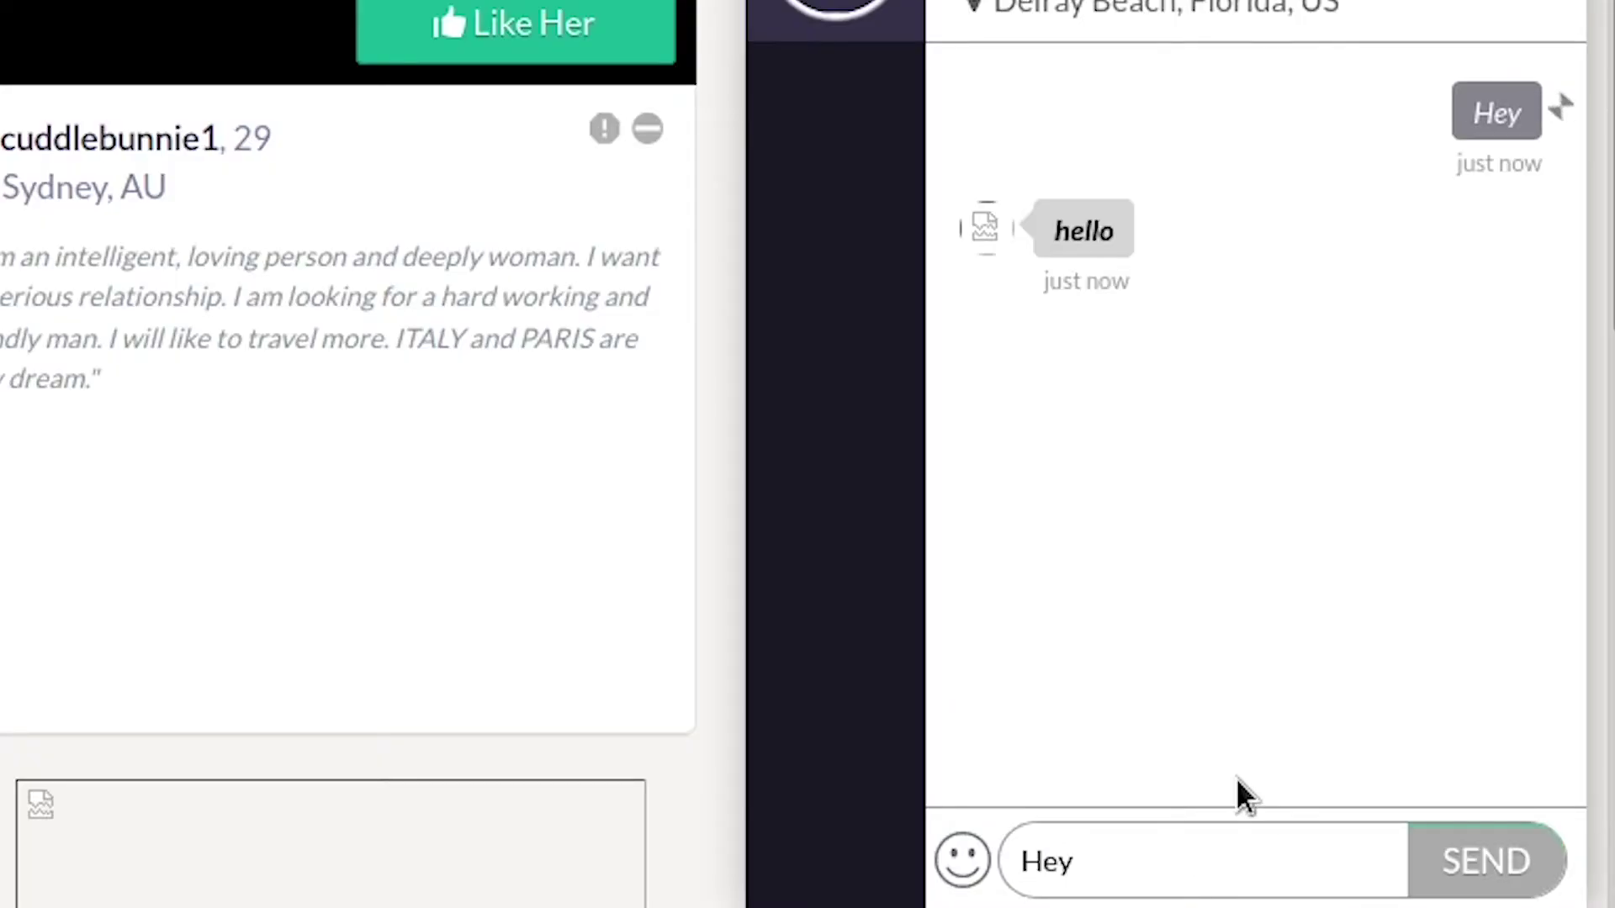
Step: Send 'Hey' to the profile chatbot, then send 'What's your favorite tv show'
{"action": "key", "text": "Return"}
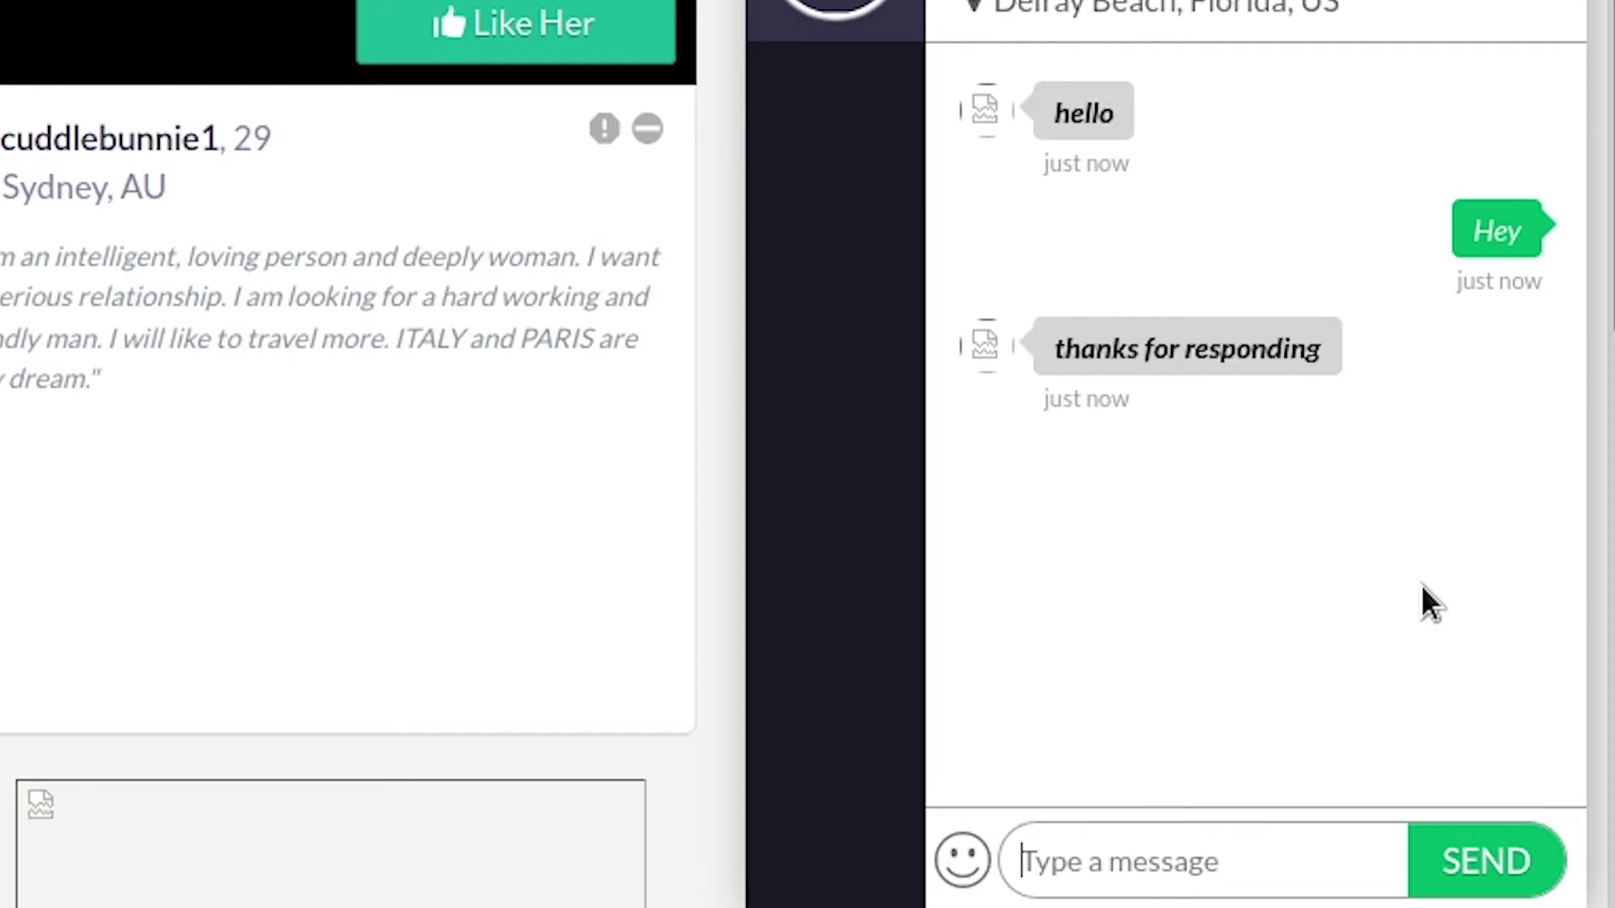
{"action": "type", "text": "What'"}
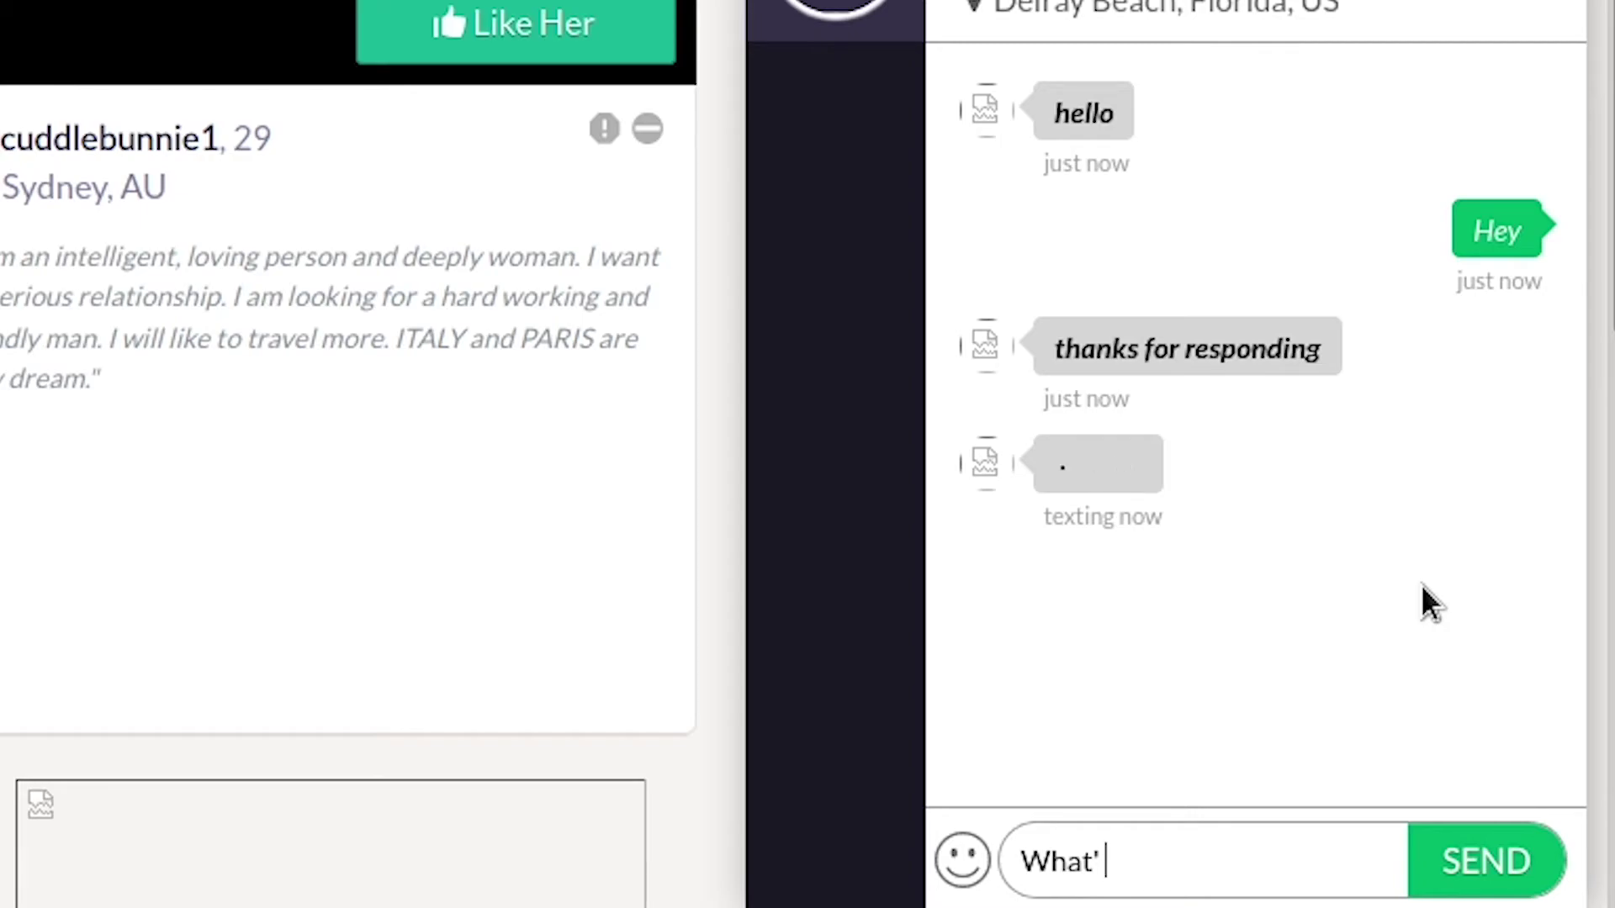
{"action": "key", "text": "BackSpace"}
{"action": "type", "text": "is y"}
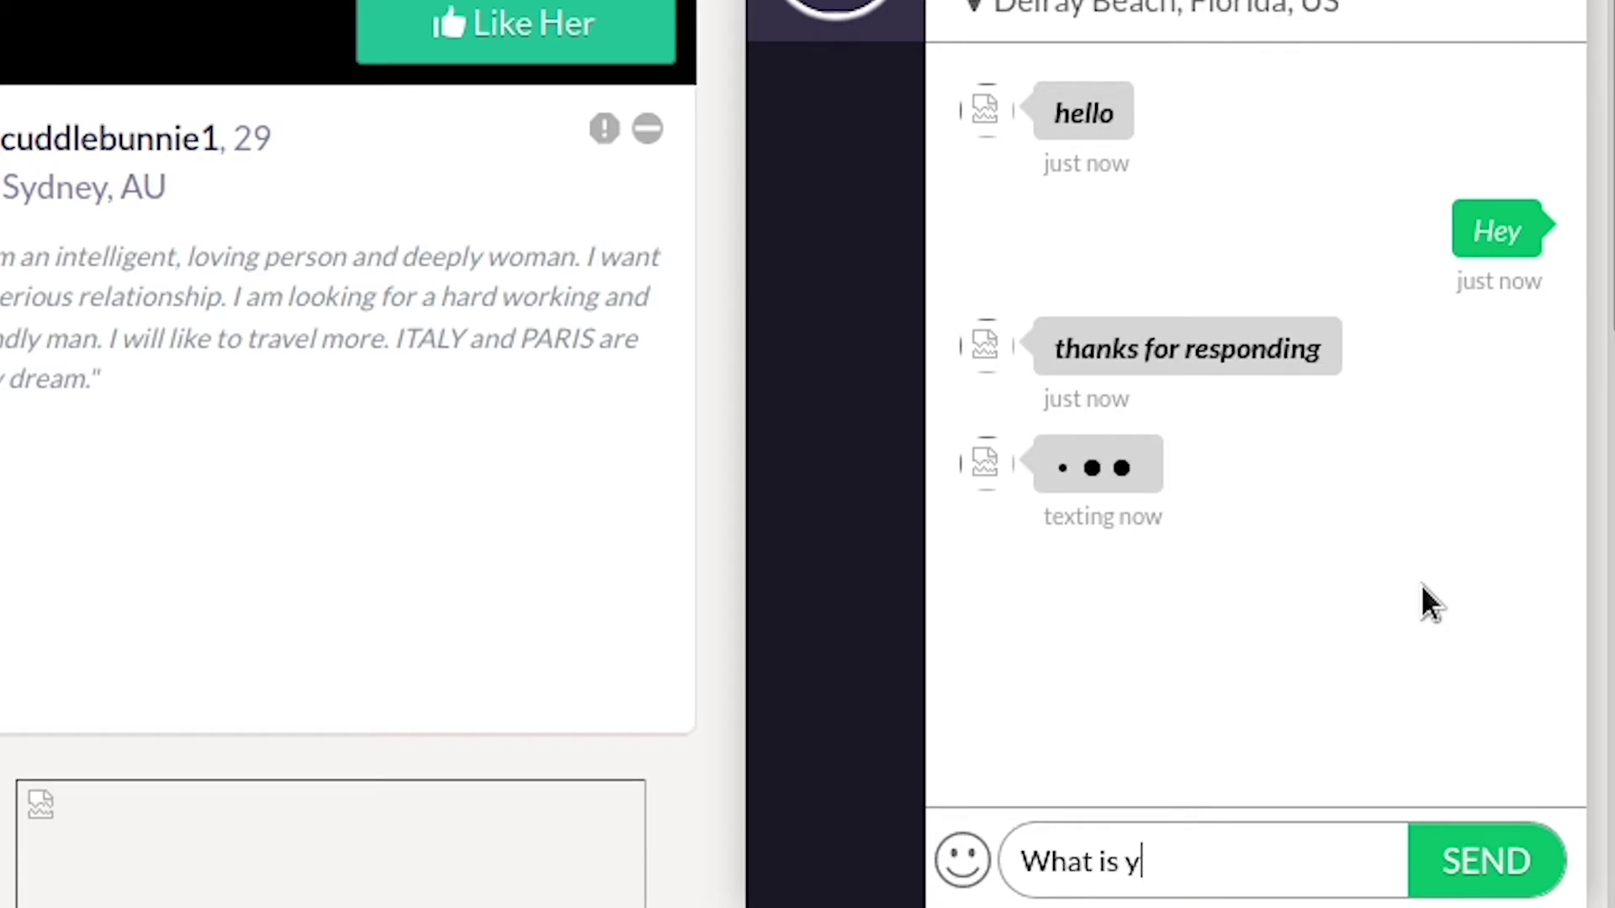
{"action": "type", "text": "our"}
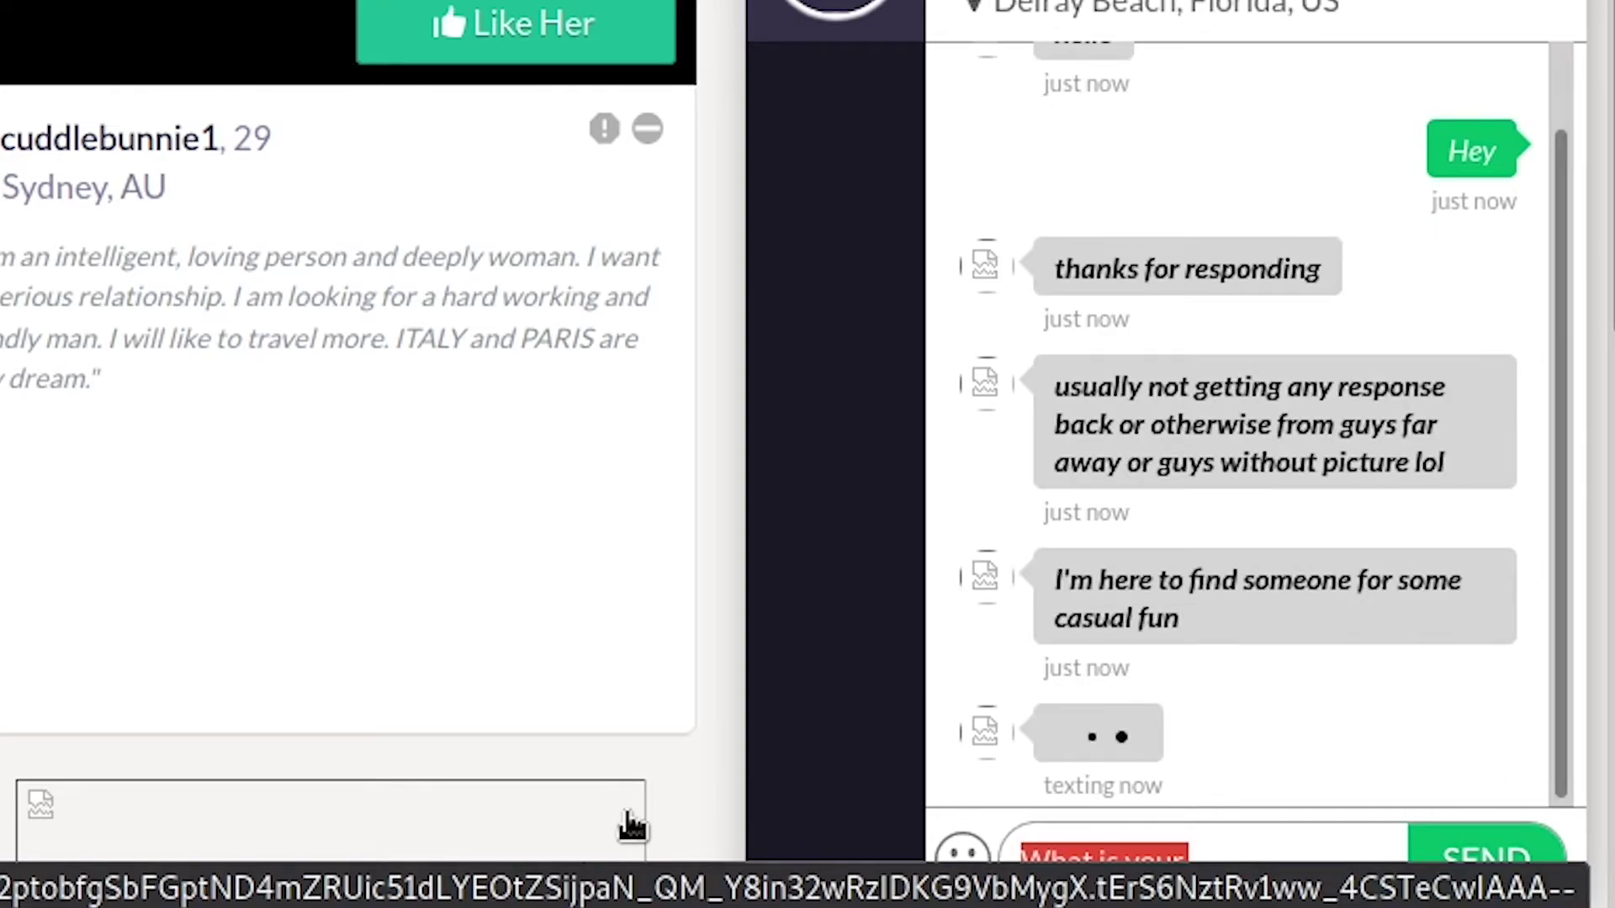
{"action": "type", "text": "Wh"}
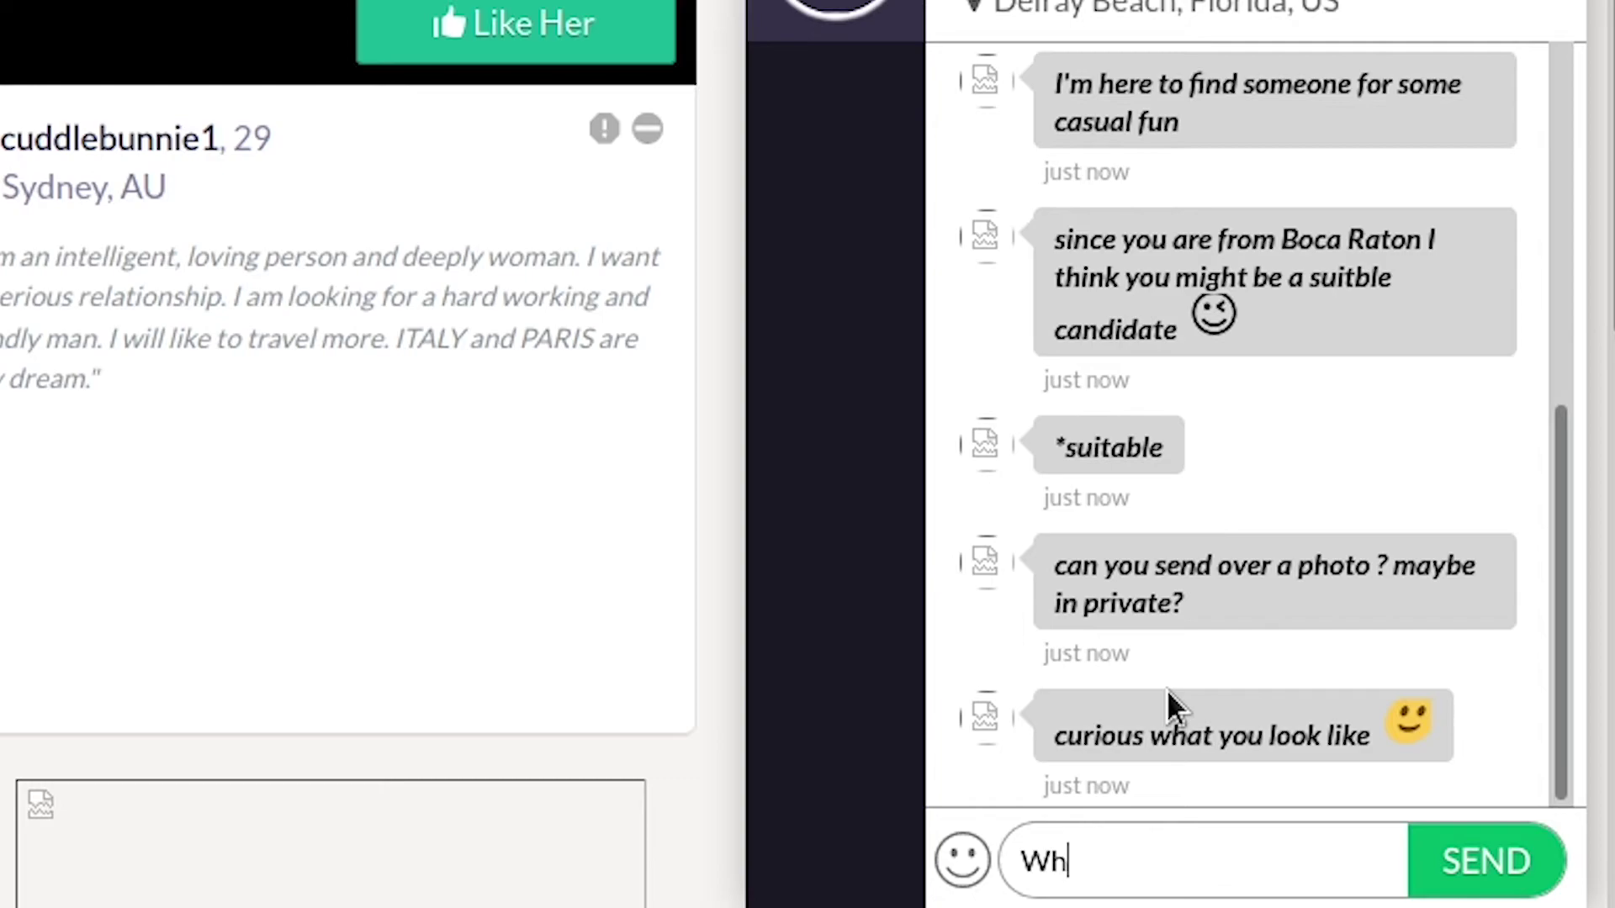
{"action": "key", "text": "BackSpace"}
{"action": "key", "text": "BackSpace"}
{"action": "type", "text": "What' s yo"}
{"action": "type", "text": "ur favorite tv"}
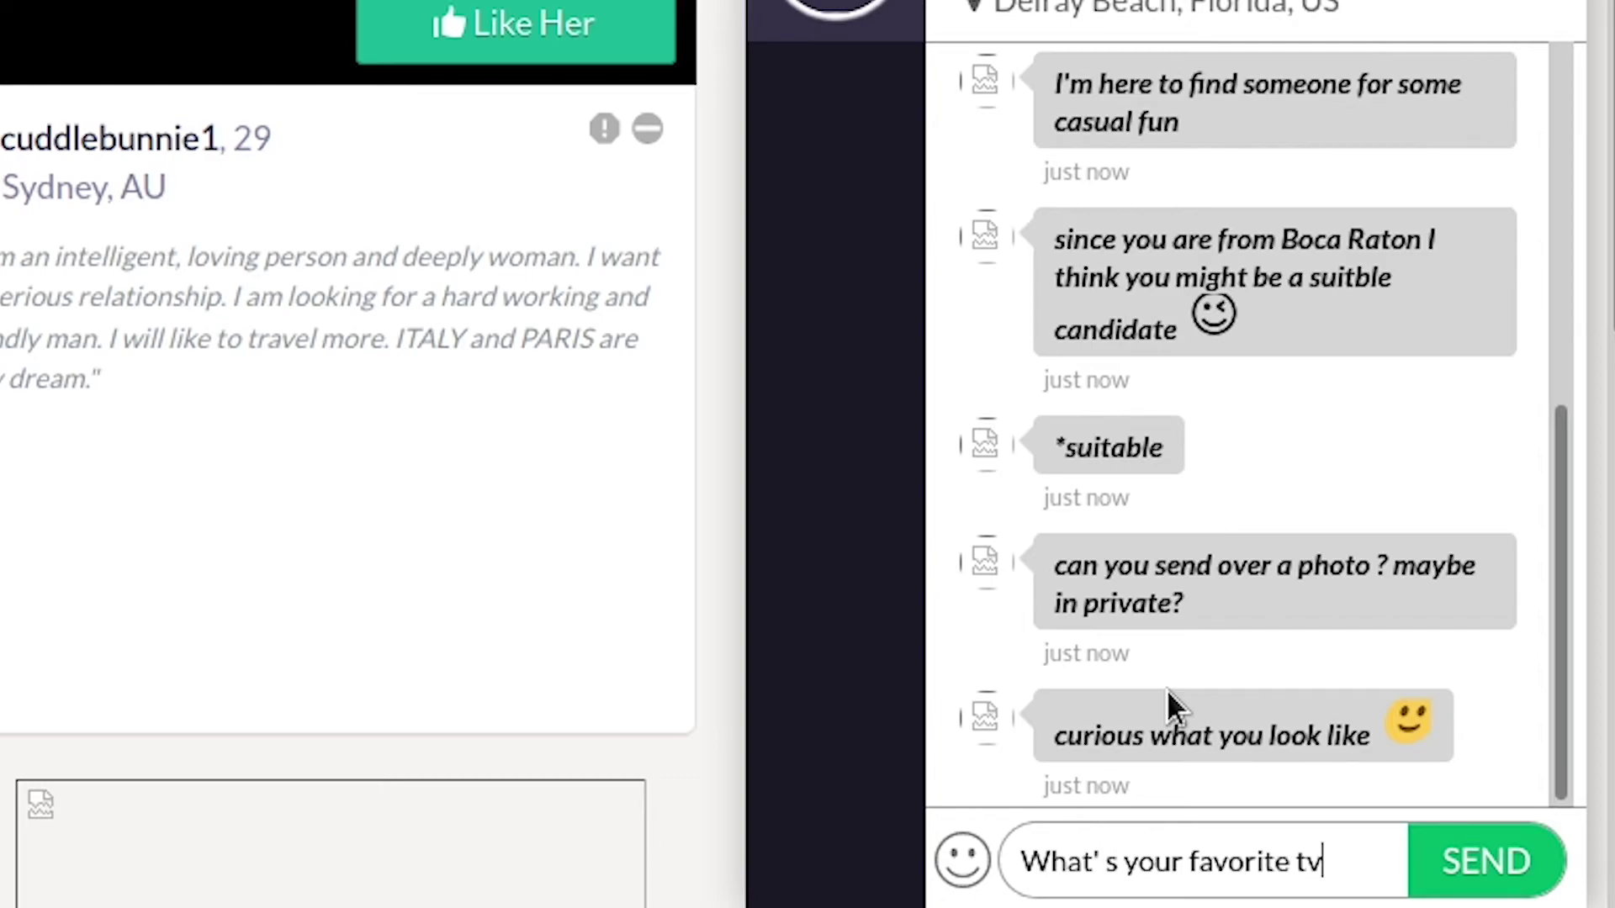
{"action": "type", "text": " show"}
{"action": "key", "text": "Return"}
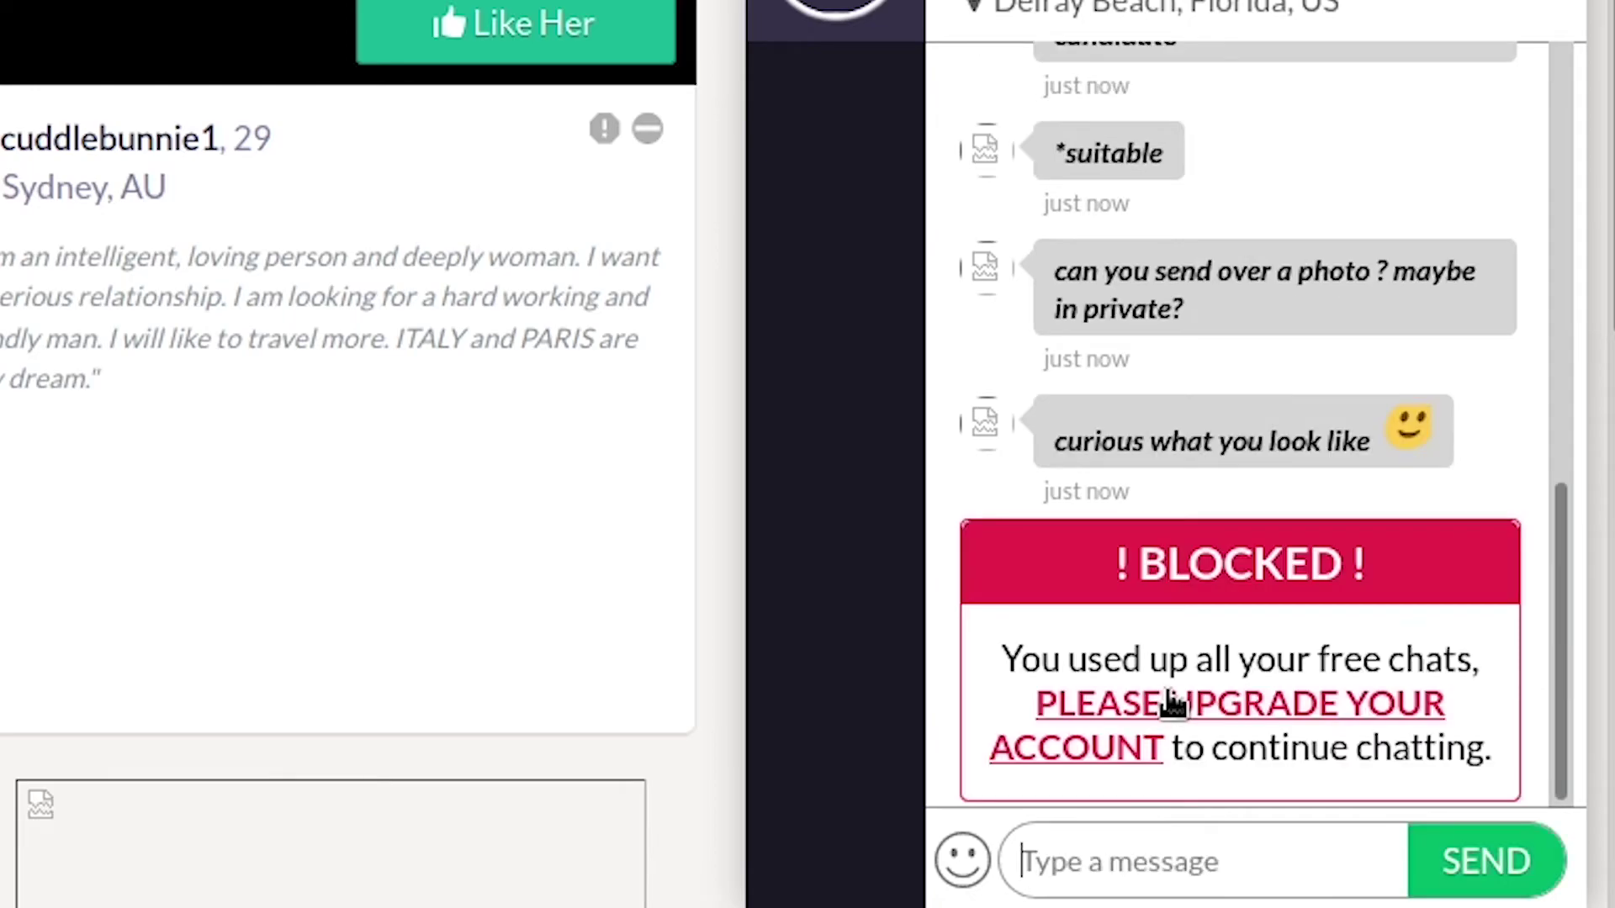